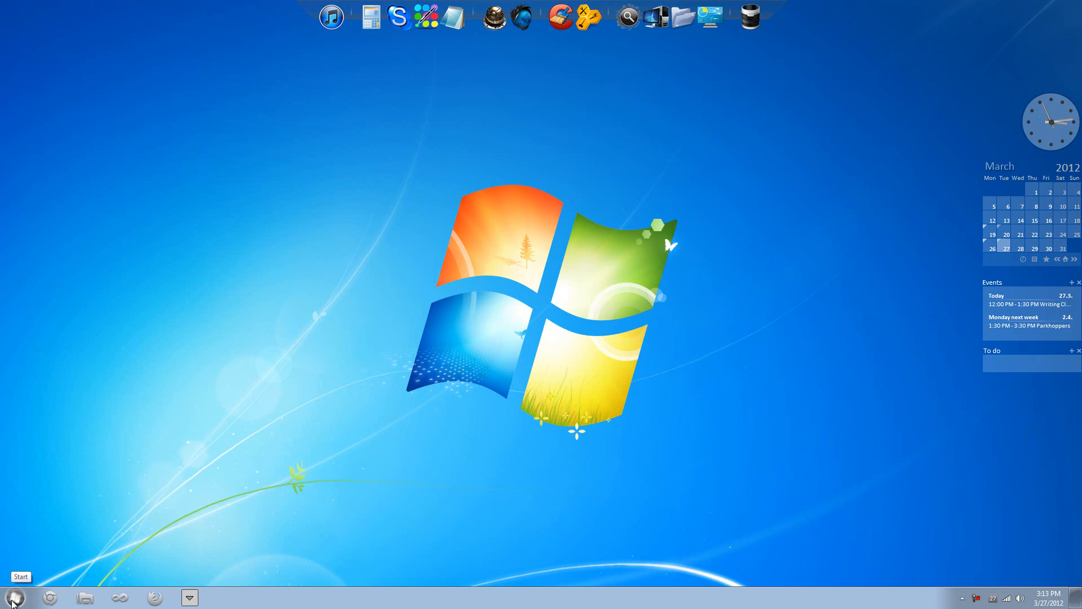
Step: Launch Oracle VM VirtualBox from the Windows 7 Start menu
{"action": "left_click", "coordinate": [14, 601]}
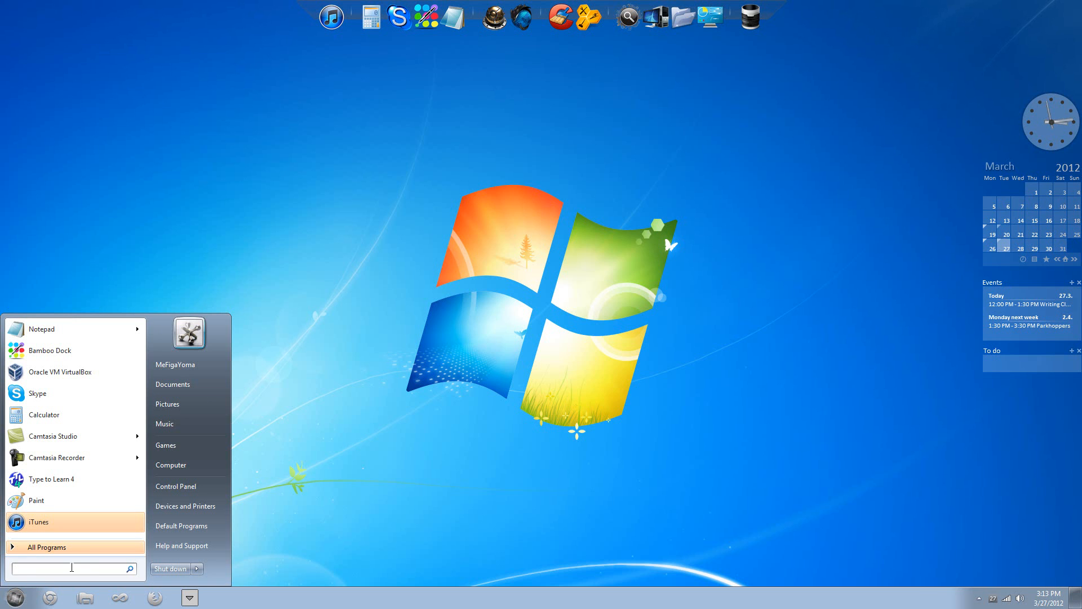
{"action": "left_click", "coordinate": [73, 373]}
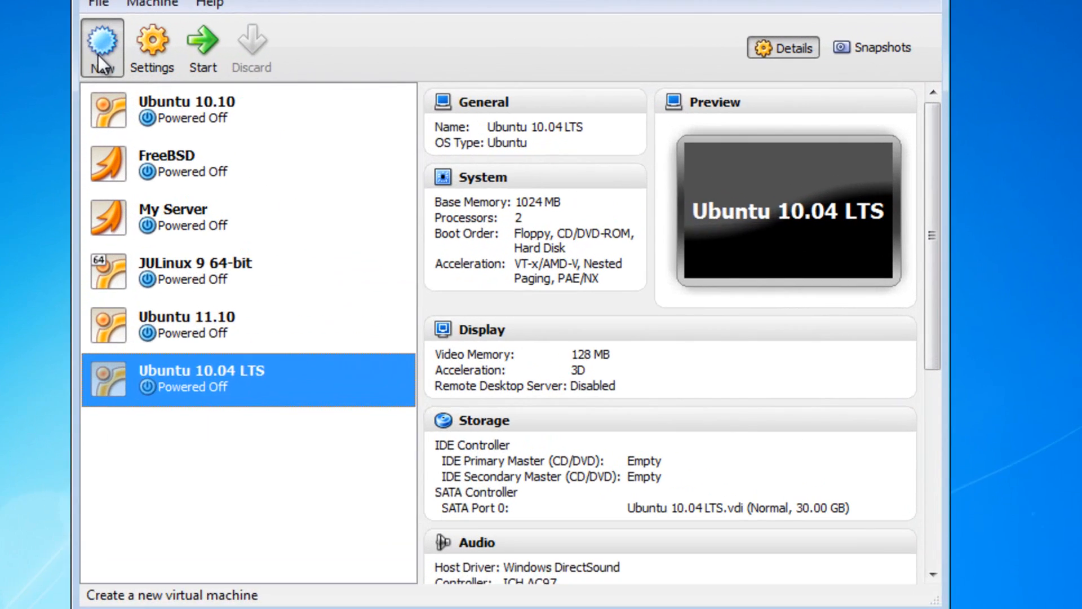
Step: Start a new virtual machine named 'Ubuntu Test'
{"action": "left_click", "coordinate": [99, 61]}
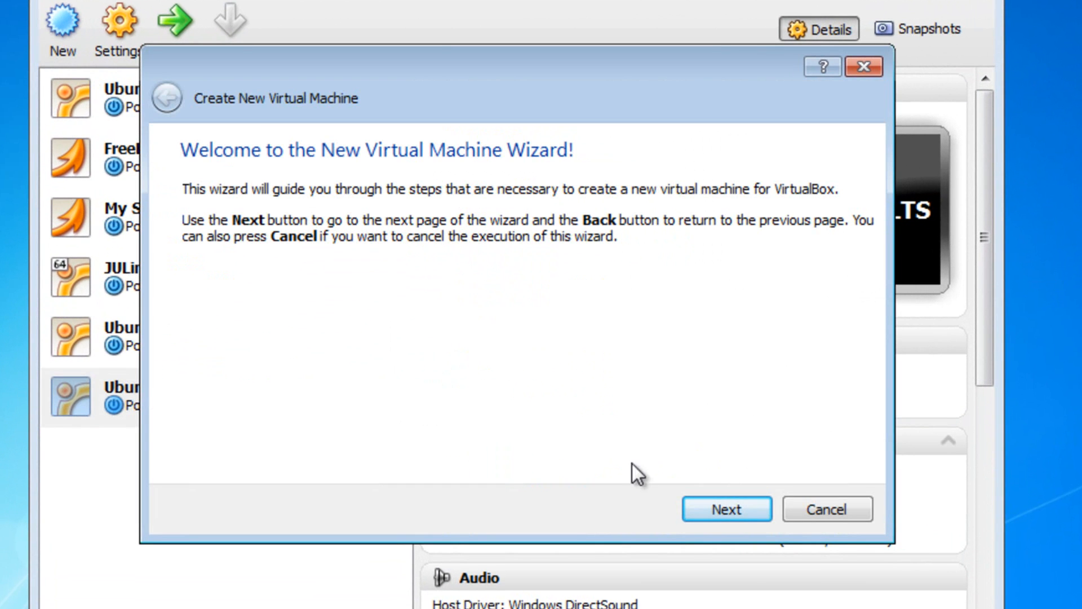
{"action": "left_click", "coordinate": [719, 514]}
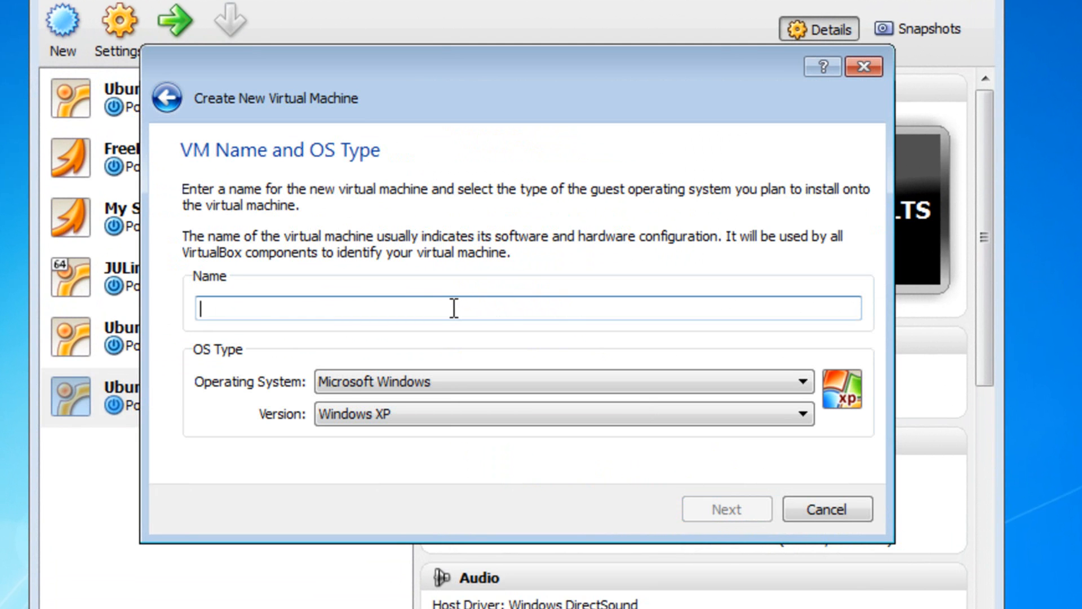
{"action": "type", "text": "U"}
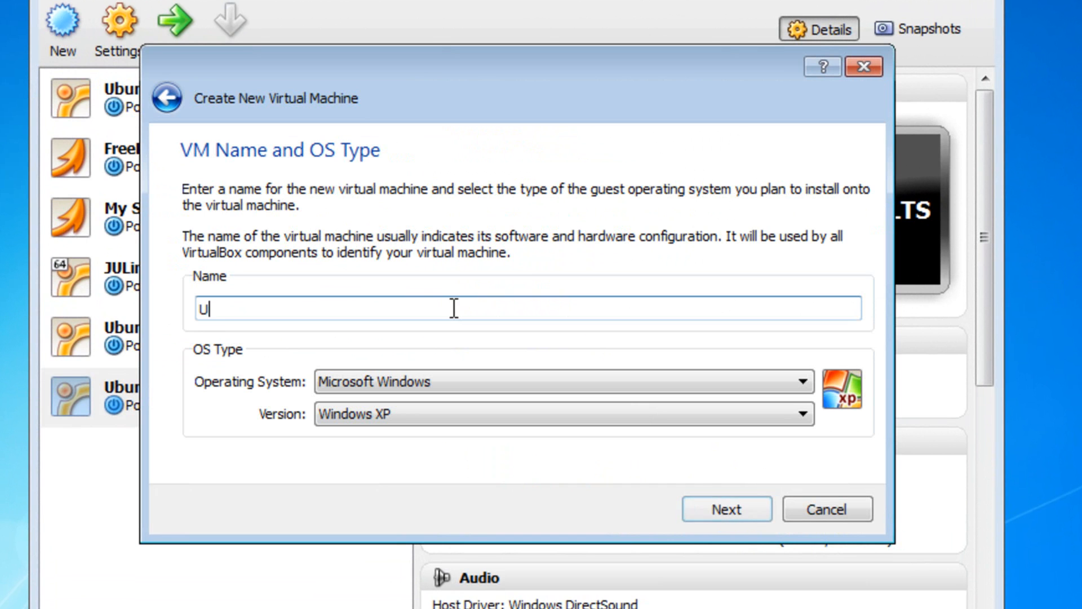
{"action": "type", "text": "buntu"}
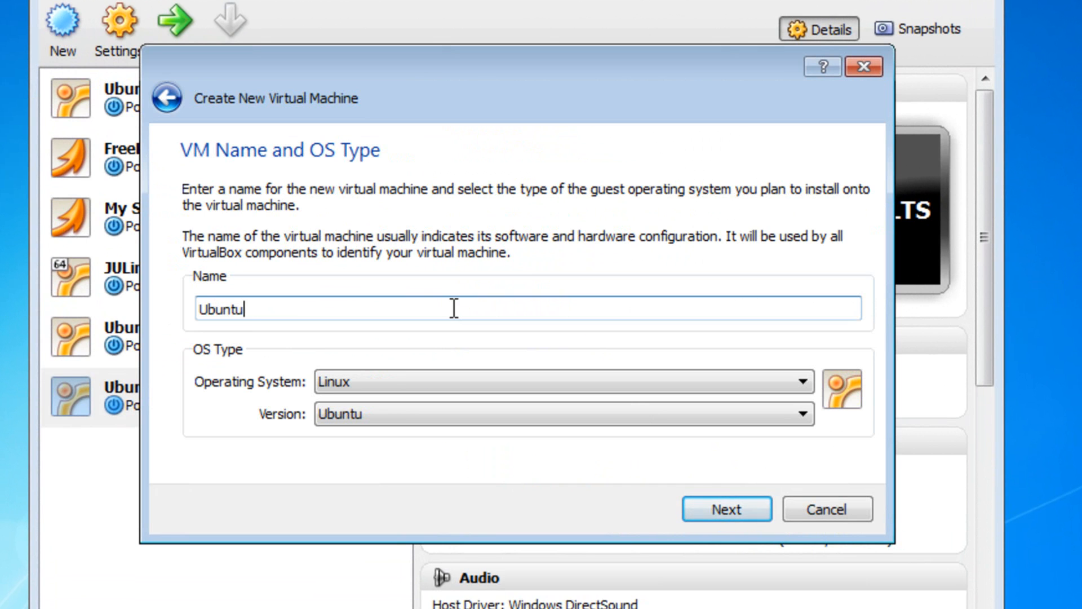
{"action": "type", "text": " Test"}
{"action": "left_click", "coordinate": [708, 499]}
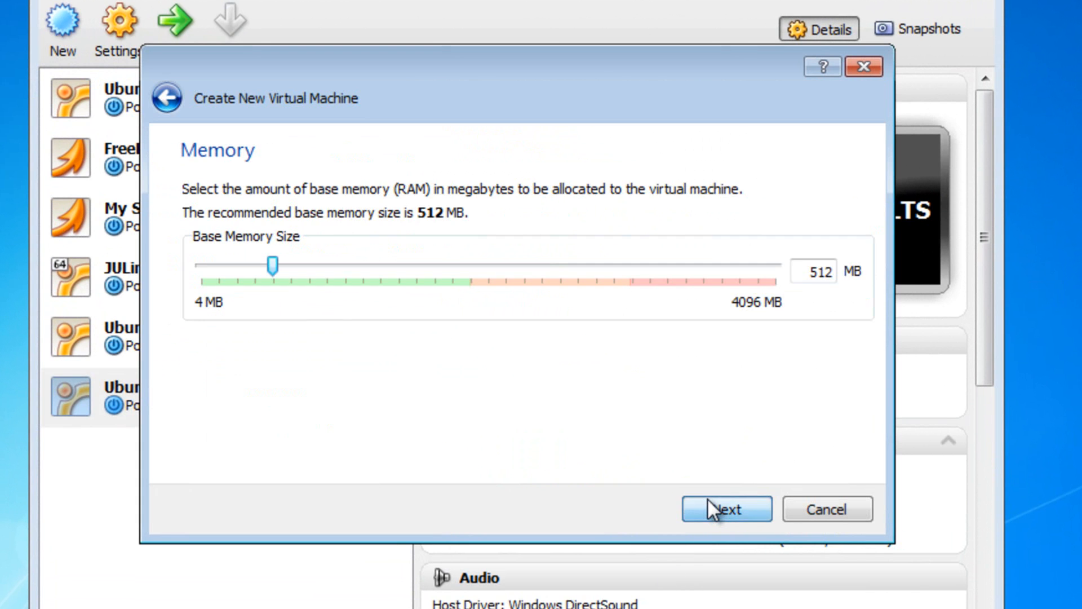
Step: Set the base memory to 1024 MB
{"action": "left_click", "coordinate": [803, 276]}
{"action": "double_click", "coordinate": [804, 276]}
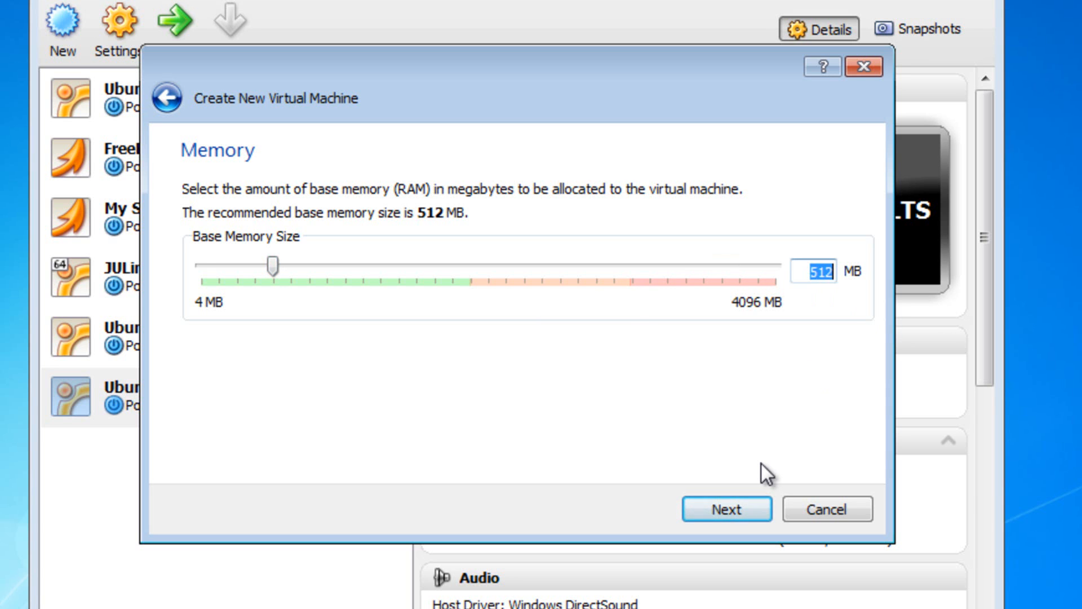
{"action": "type", "text": "1024"}
{"action": "left_click", "coordinate": [718, 506]}
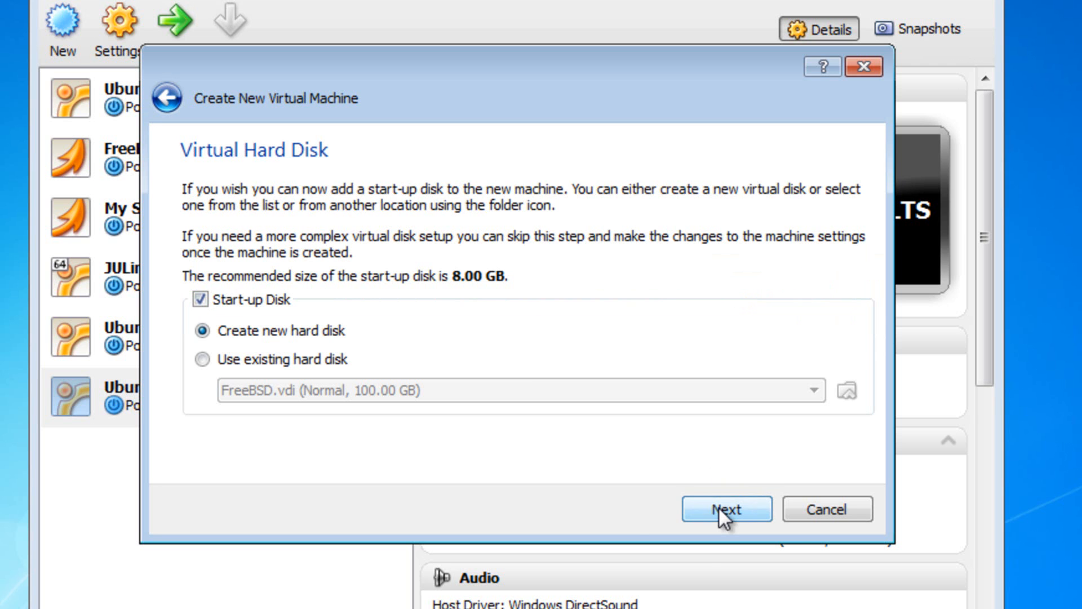
Step: Create a new dynamically allocated hard disk of type VDI
{"action": "left_click", "coordinate": [752, 507]}
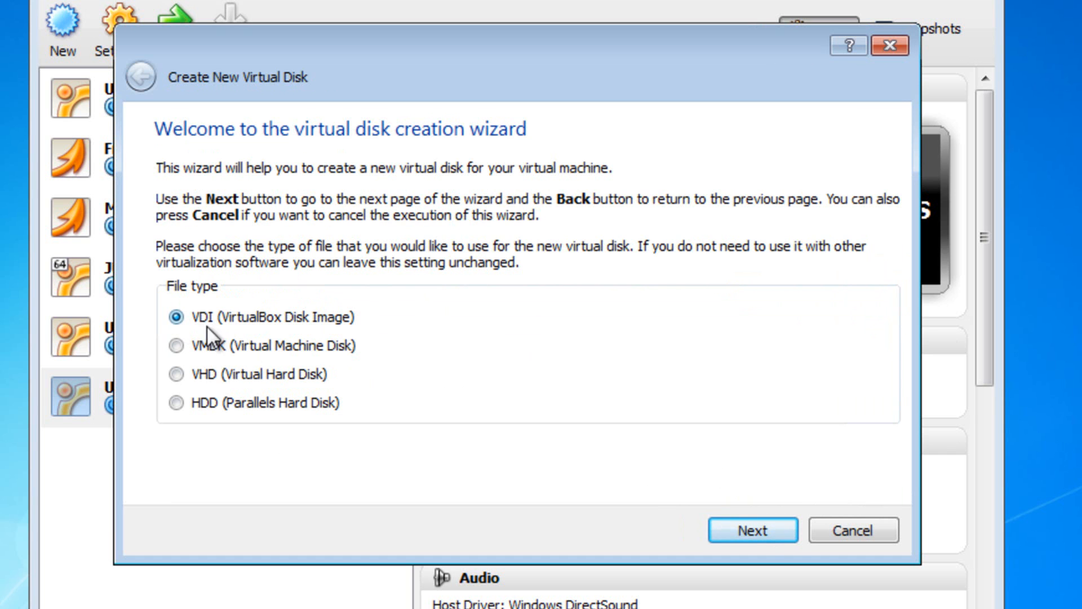
{"action": "left_click", "coordinate": [760, 530]}
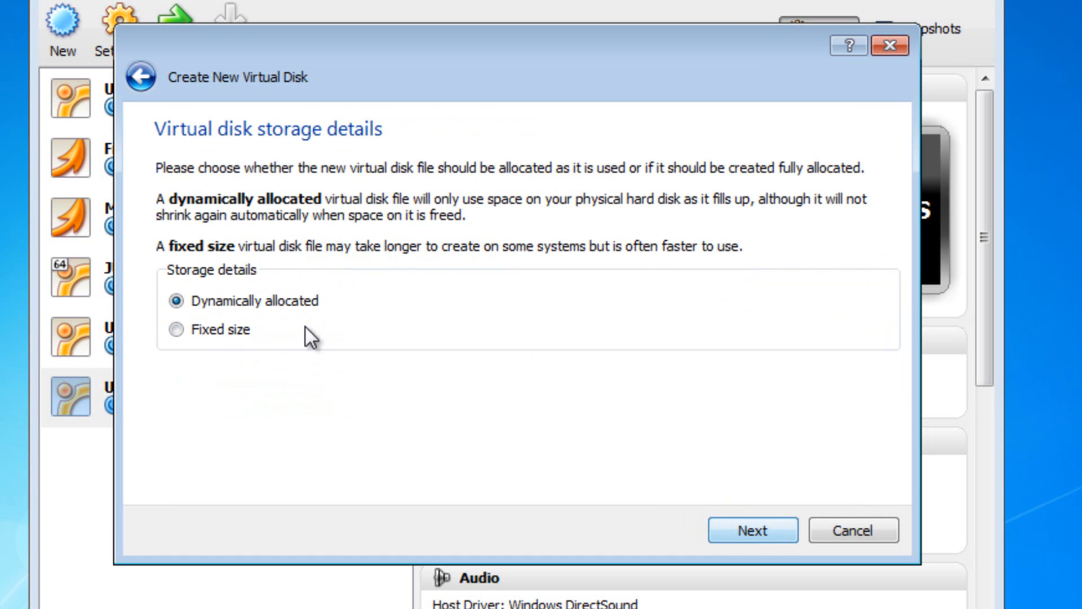
{"action": "left_click", "coordinate": [727, 530]}
Step: Change the disk size from 8 to 20 GB
{"action": "left_click_drag", "start_coordinate": [818, 361], "coordinate": [847, 370]}
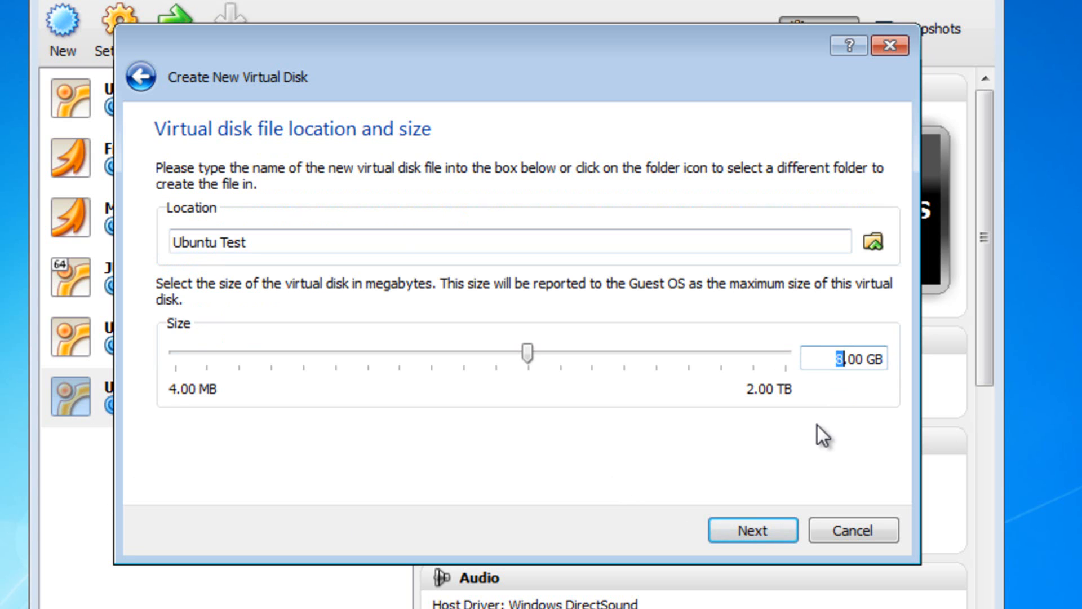
{"action": "type", "text": "20"}
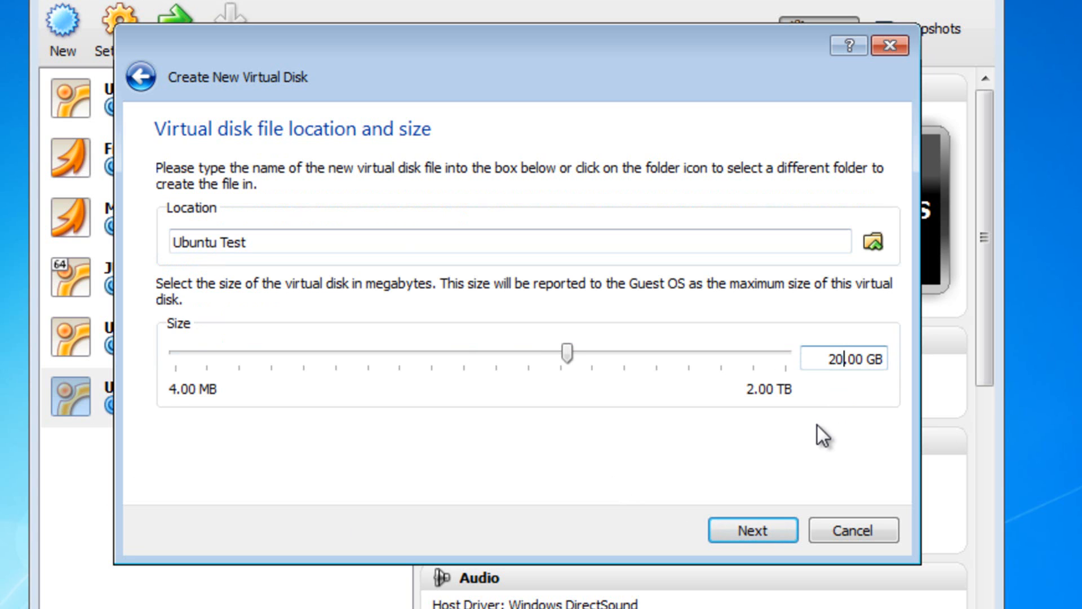
{"action": "key", "text": "BackSpace"}
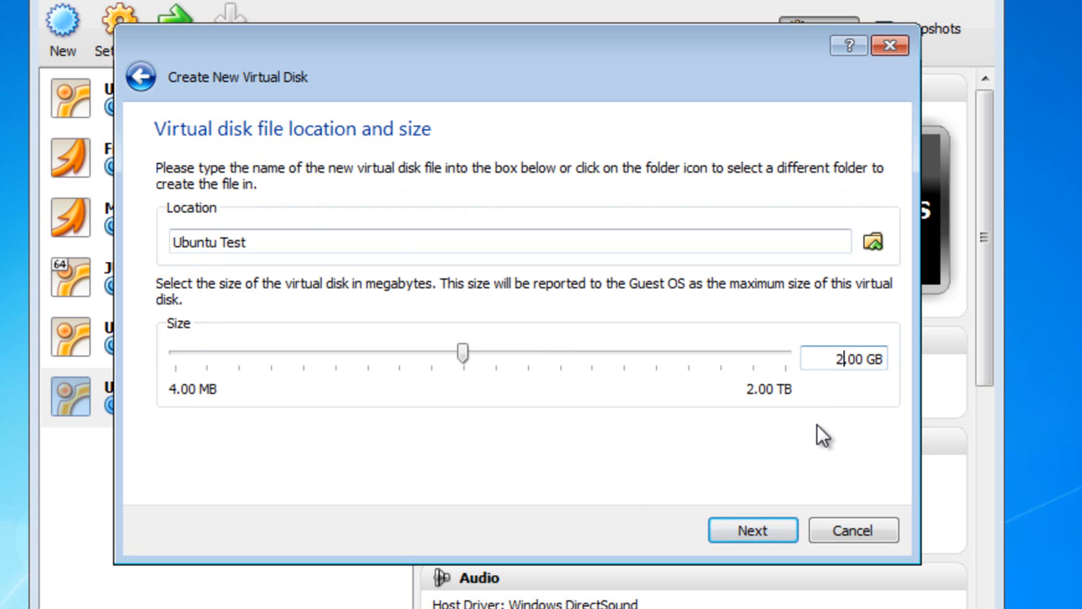
{"action": "key", "text": "BackSpace"}
{"action": "type", "text": "30"}
{"action": "key", "text": "BackSpace"}
{"action": "key", "text": "BackSpace"}
{"action": "type", "text": "20"}
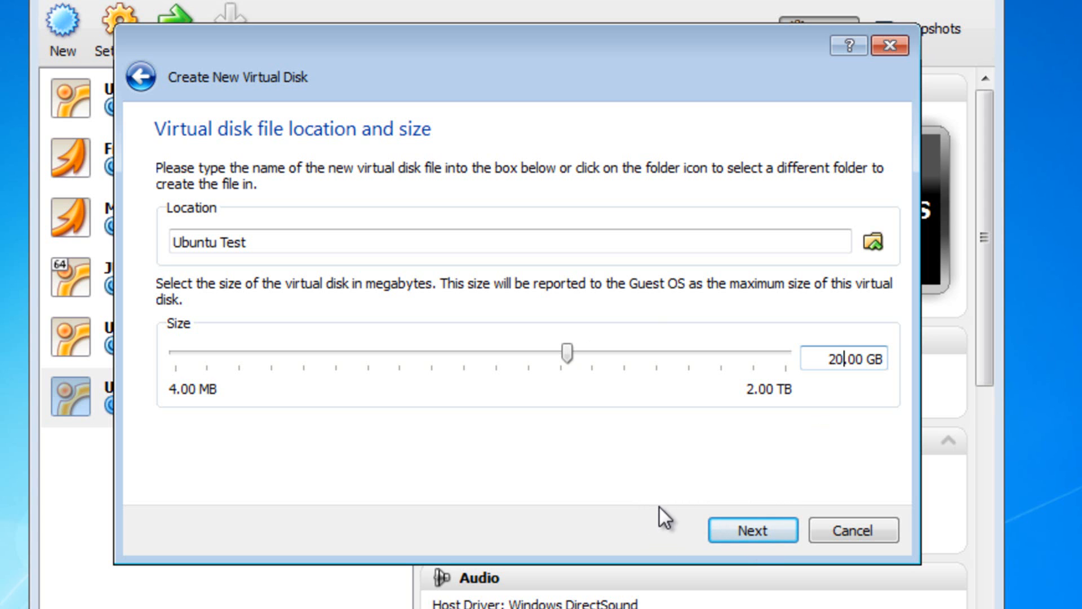
Step: Finish creating the 20 GB disk and the Ubuntu Test machine, then open its Settings
{"action": "left_click", "coordinate": [756, 524]}
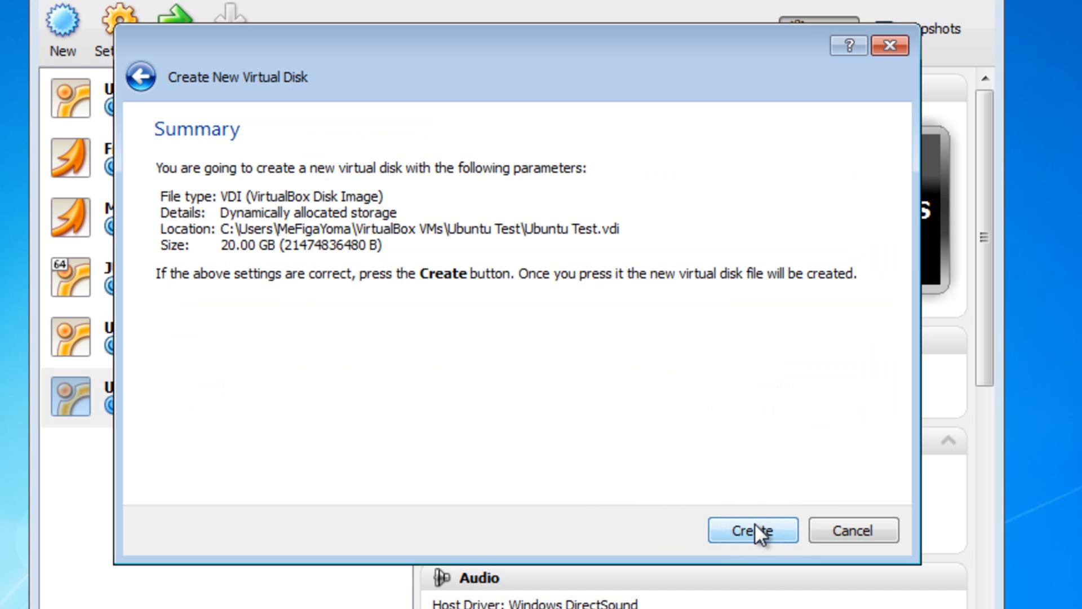
{"action": "left_click", "coordinate": [755, 530]}
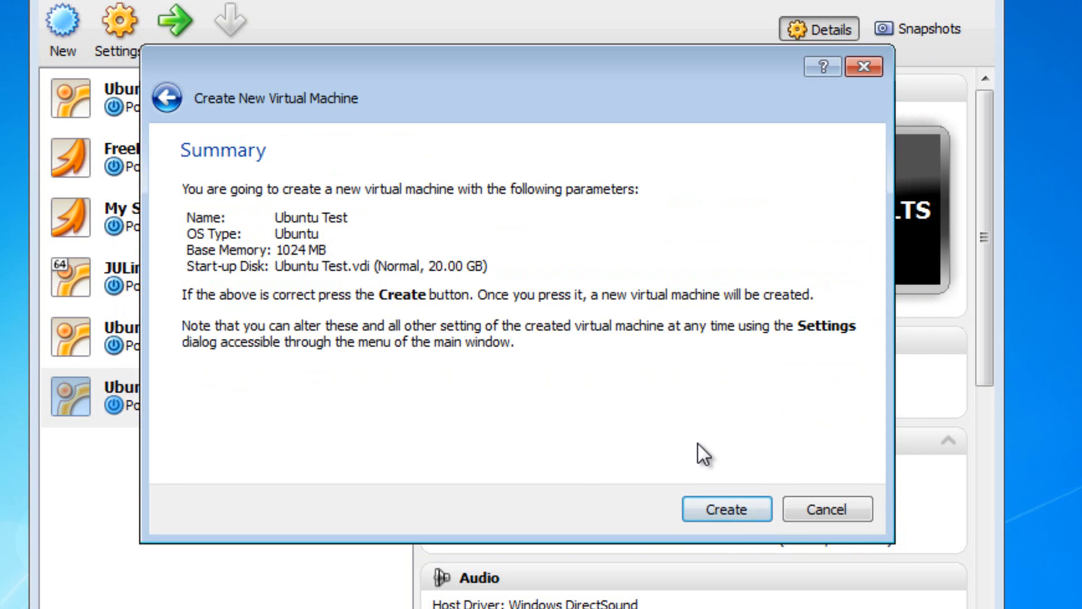
{"action": "left_click", "coordinate": [724, 505]}
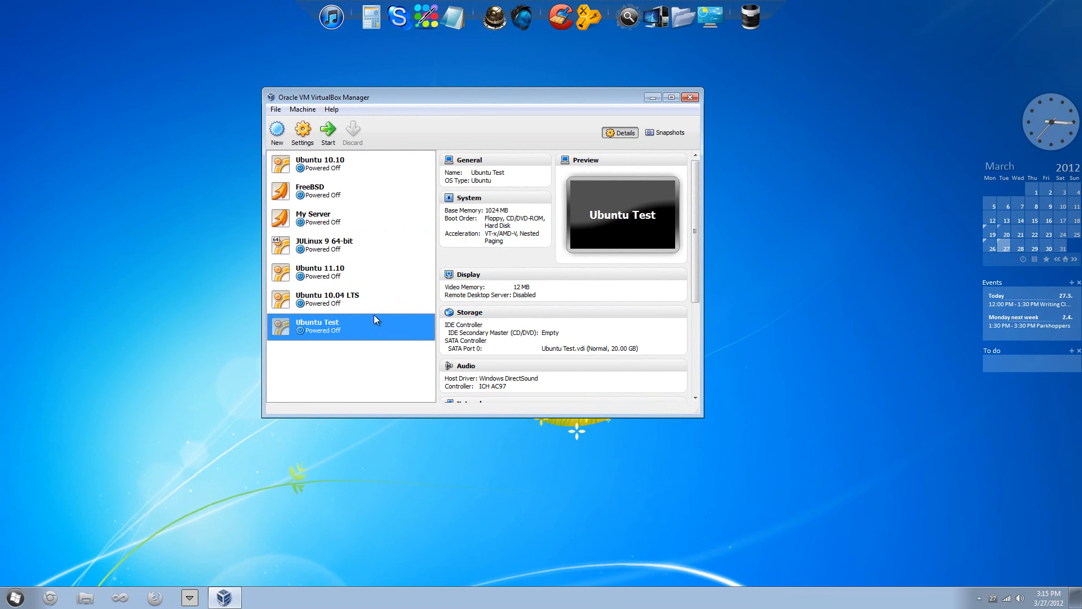
{"action": "left_click", "coordinate": [305, 131]}
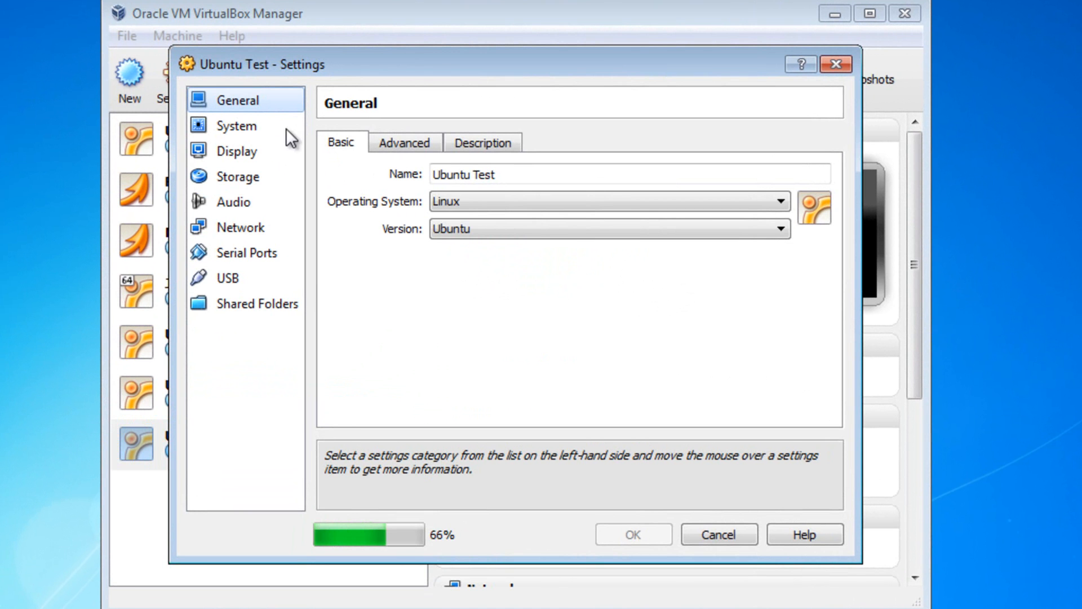
Step: Enable IO APIC, assign 2 processors and enable PAE/NX for Ubuntu Test
{"action": "left_click", "coordinate": [241, 130]}
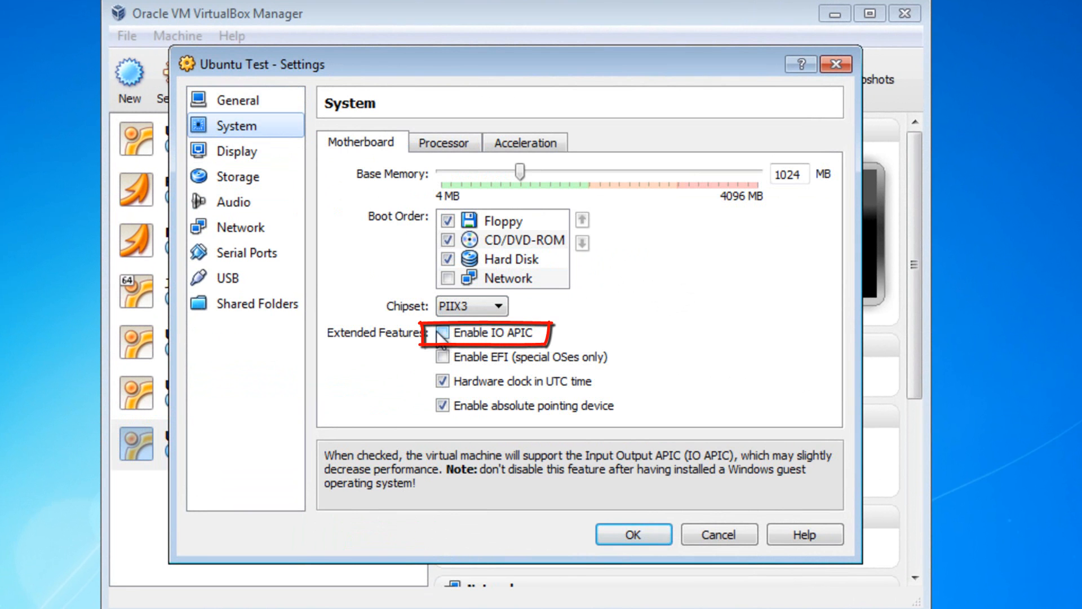
{"action": "left_click", "coordinate": [442, 332]}
{"action": "left_click", "coordinate": [443, 144]}
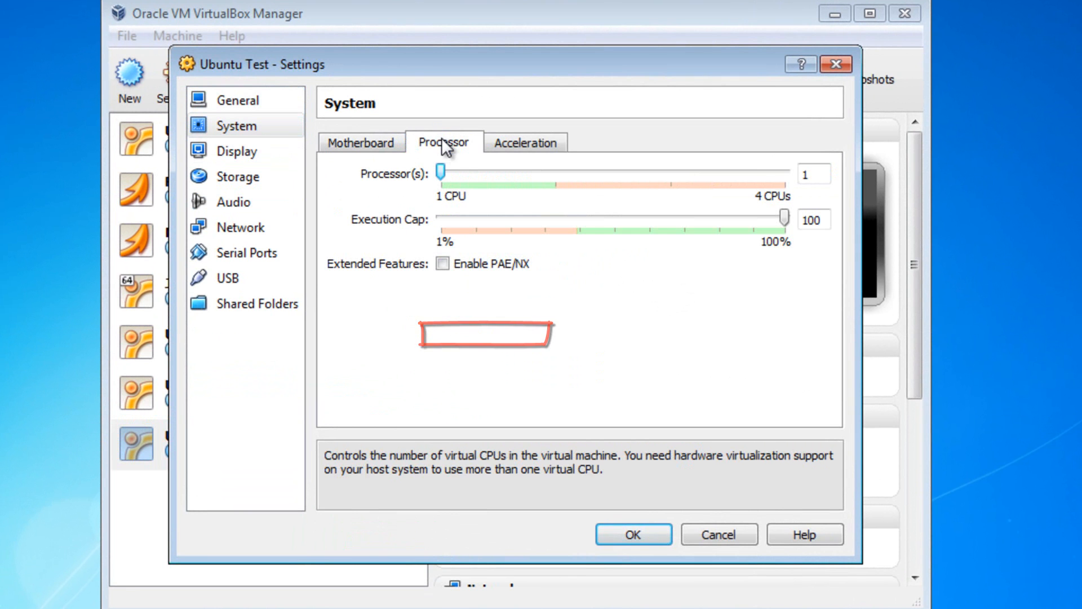
{"action": "left_click_drag", "start_coordinate": [442, 174], "coordinate": [540, 184]}
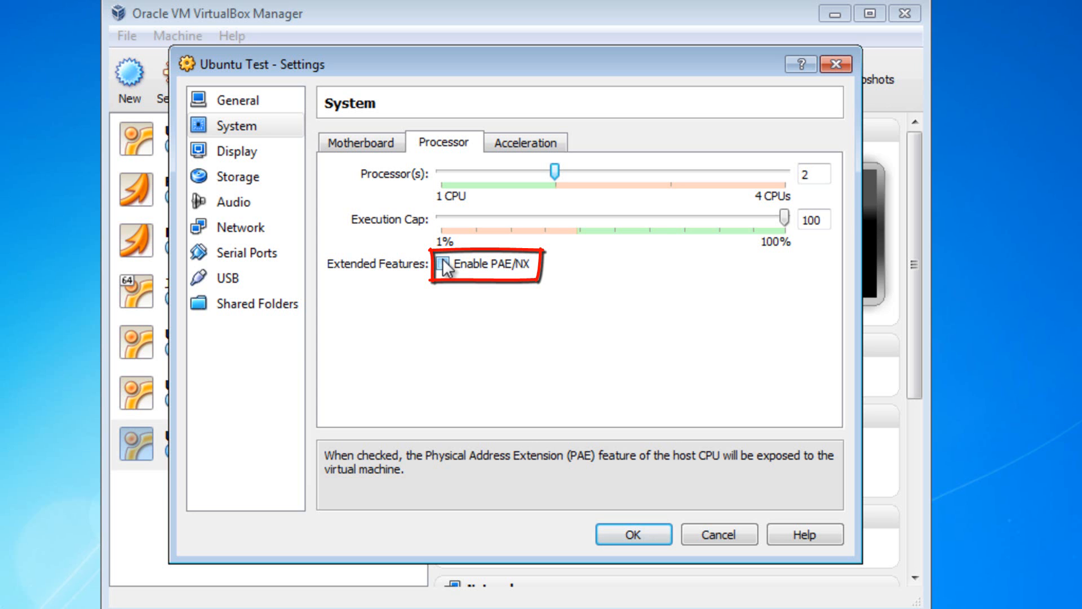
{"action": "left_click", "coordinate": [444, 264]}
{"action": "left_click", "coordinate": [522, 138]}
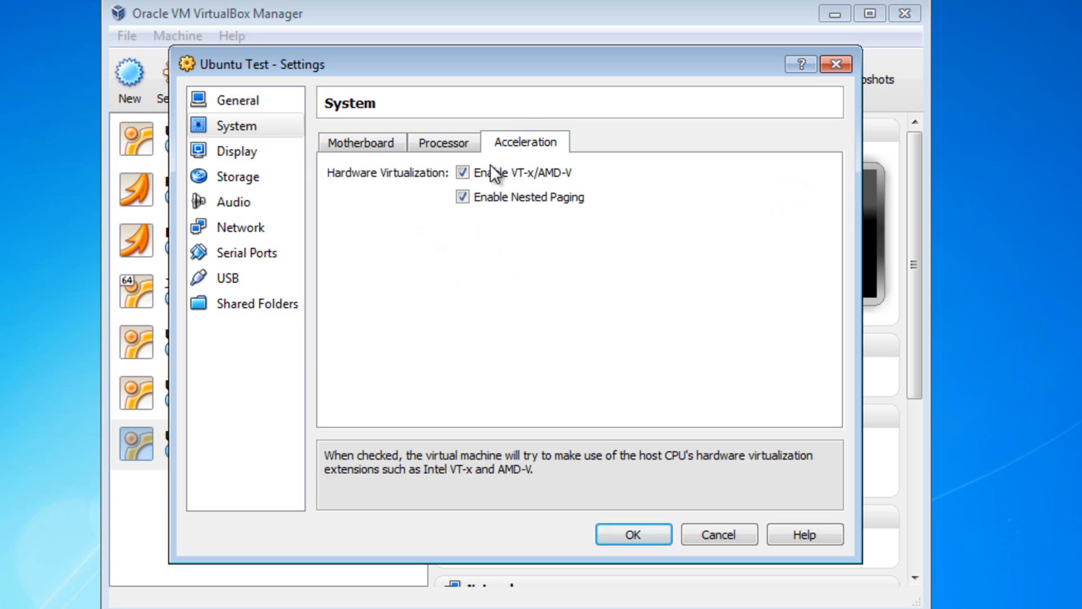
{"action": "left_click", "coordinate": [270, 156]}
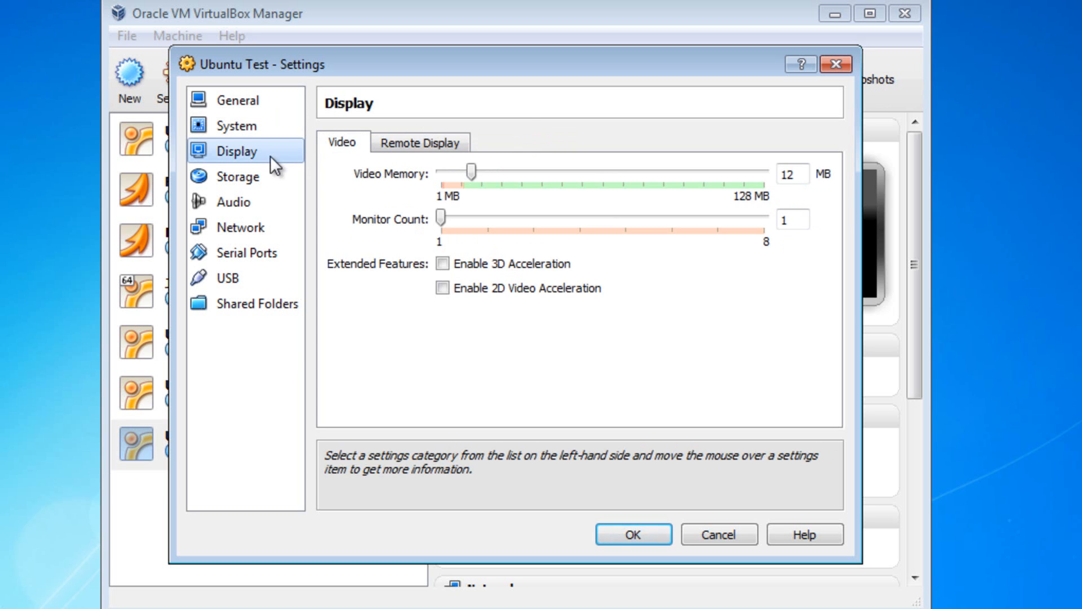
Step: Raise video memory to 128 MB, enable 3D acceleration, and leave 2D acceleration off
{"action": "left_click_drag", "start_coordinate": [472, 170], "coordinate": [830, 183]}
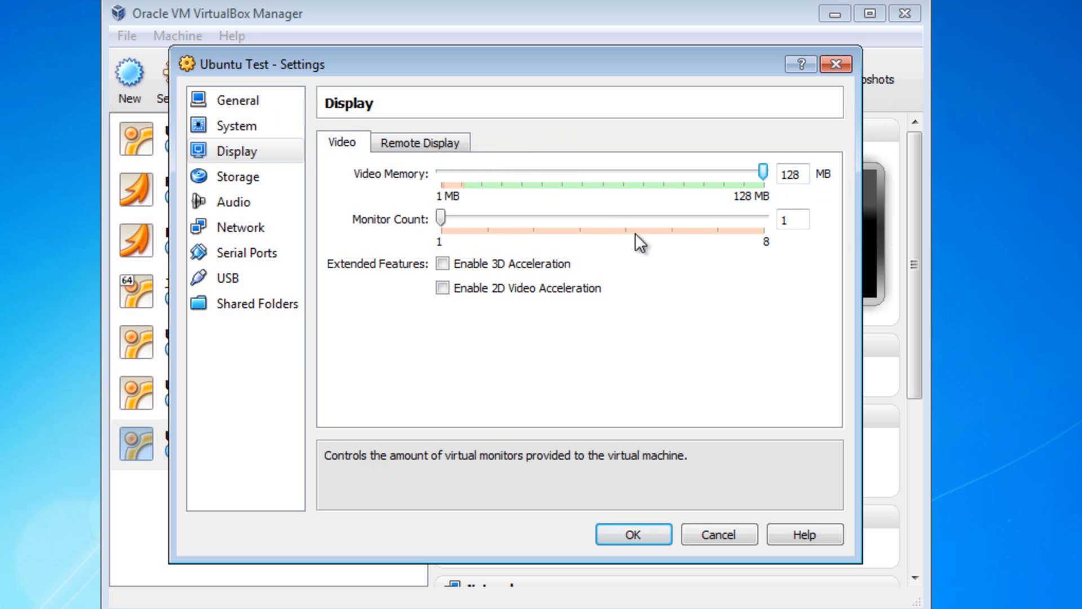
{"action": "left_click", "coordinate": [444, 265]}
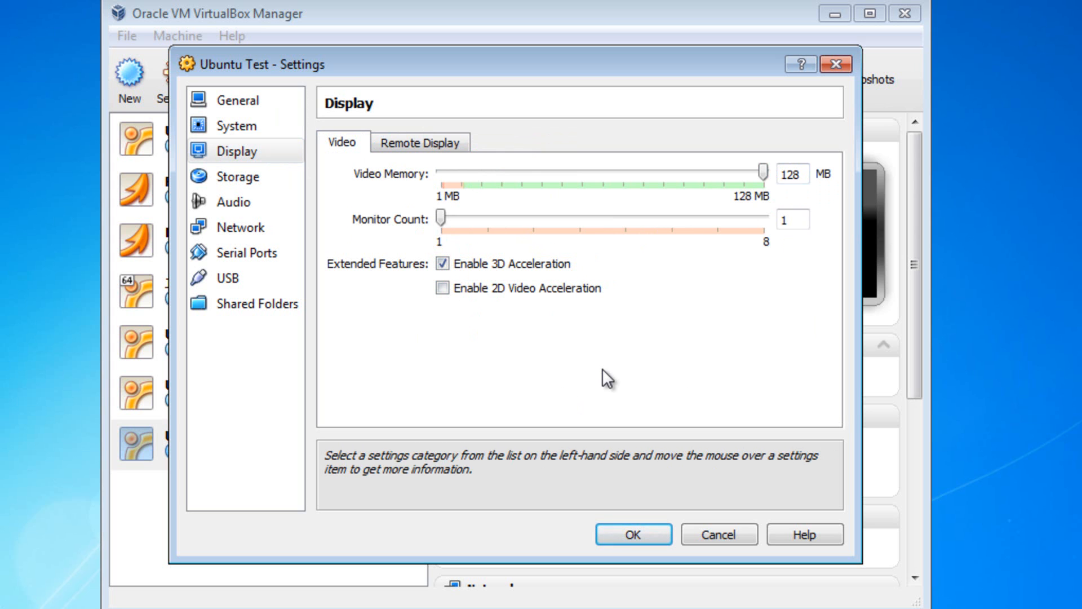
{"action": "left_click", "coordinate": [443, 288]}
{"action": "mouse_move", "coordinate": [414, 547]}
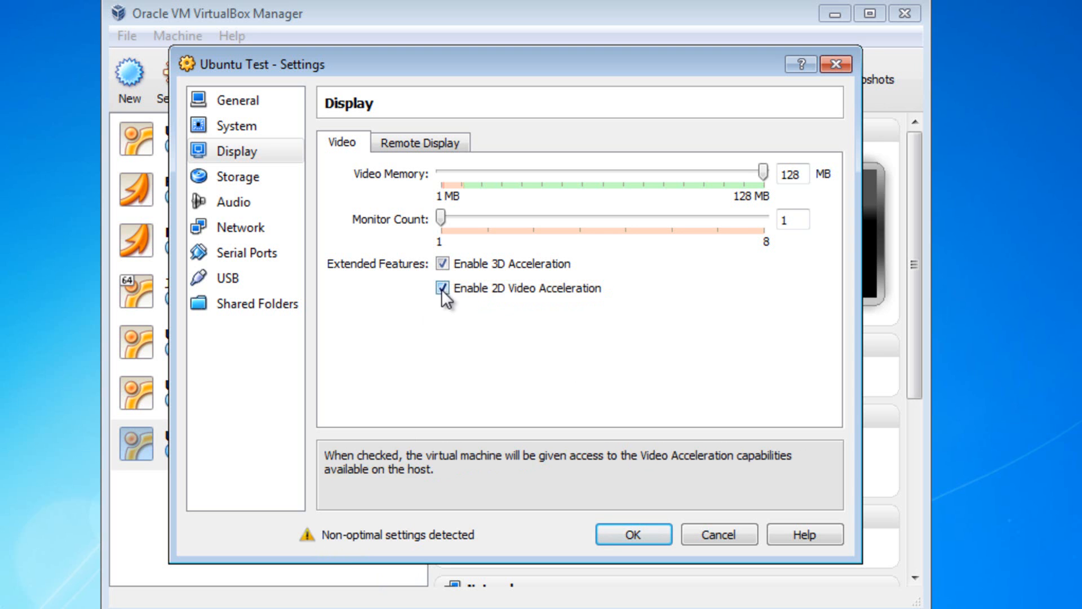
{"action": "left_click", "coordinate": [443, 288]}
{"action": "left_click", "coordinate": [249, 180]}
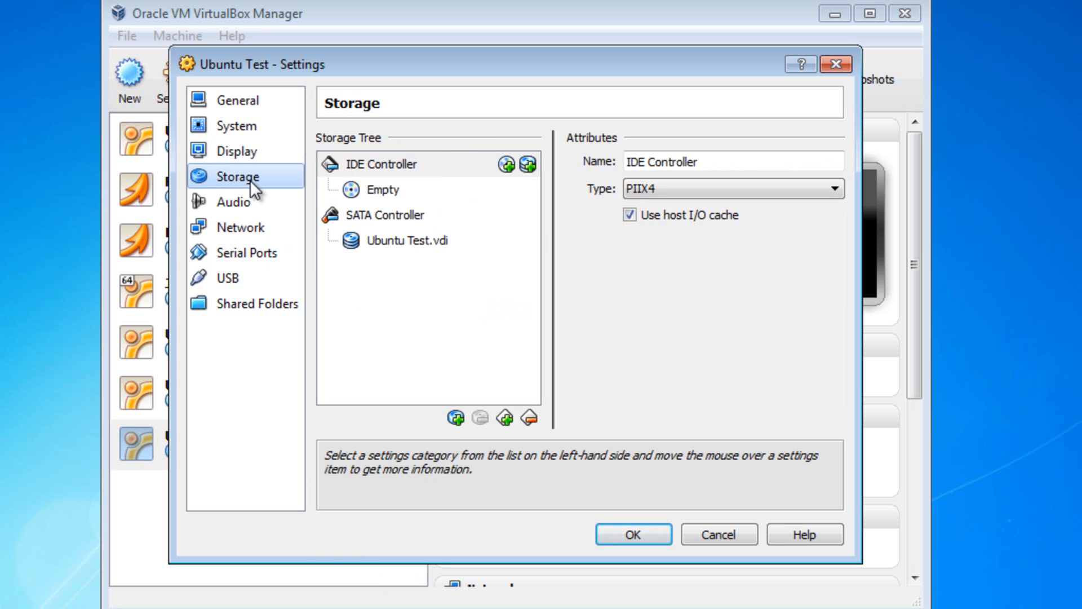
Step: Mount ubuntu-10.04.4-desktop-i386.iso from the Ubuntu 10.04 LTS folder as the IDE CD/DVD drive and save
{"action": "left_click", "coordinate": [509, 164]}
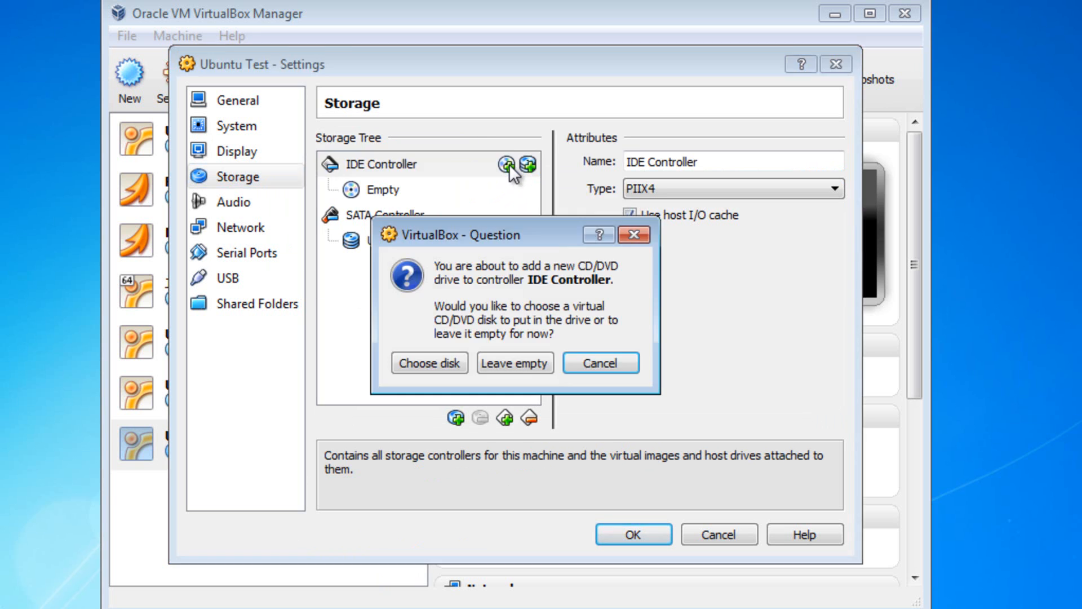
{"action": "left_click", "coordinate": [432, 367]}
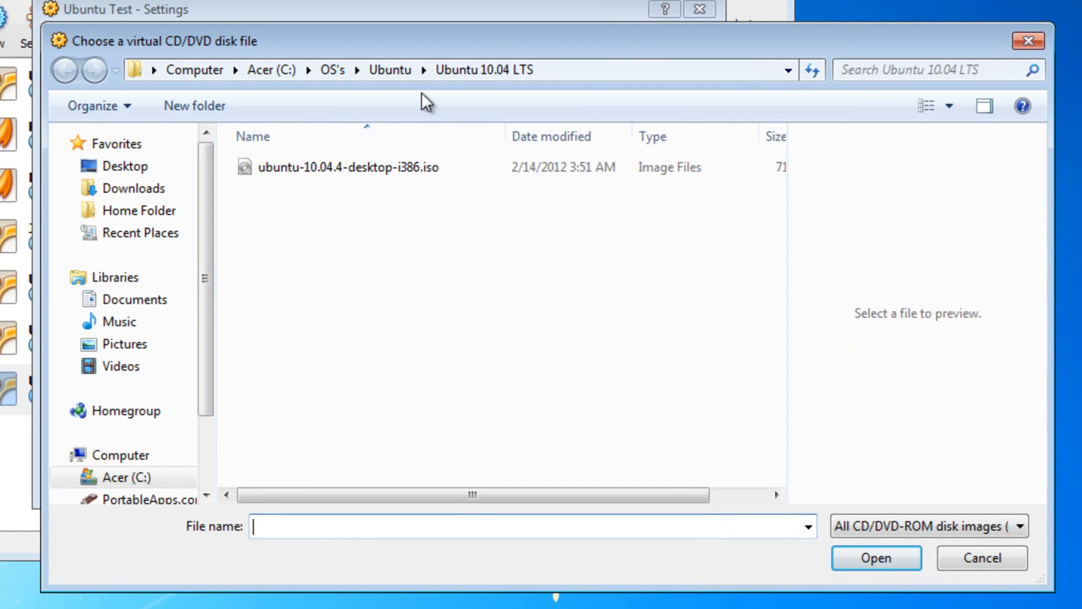
{"action": "left_click", "coordinate": [395, 68]}
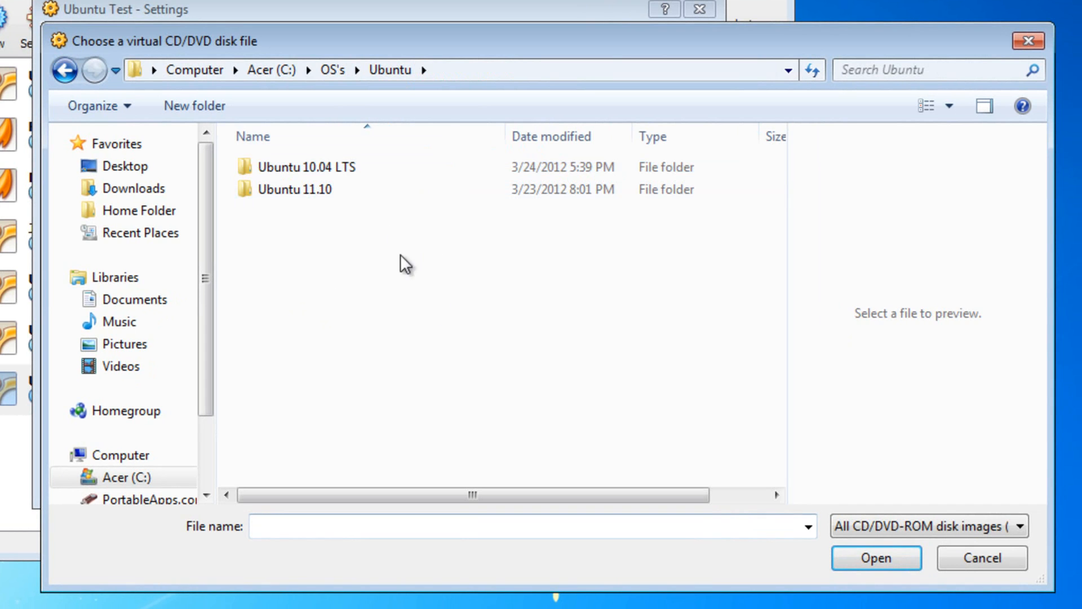
{"action": "left_click", "coordinate": [364, 190]}
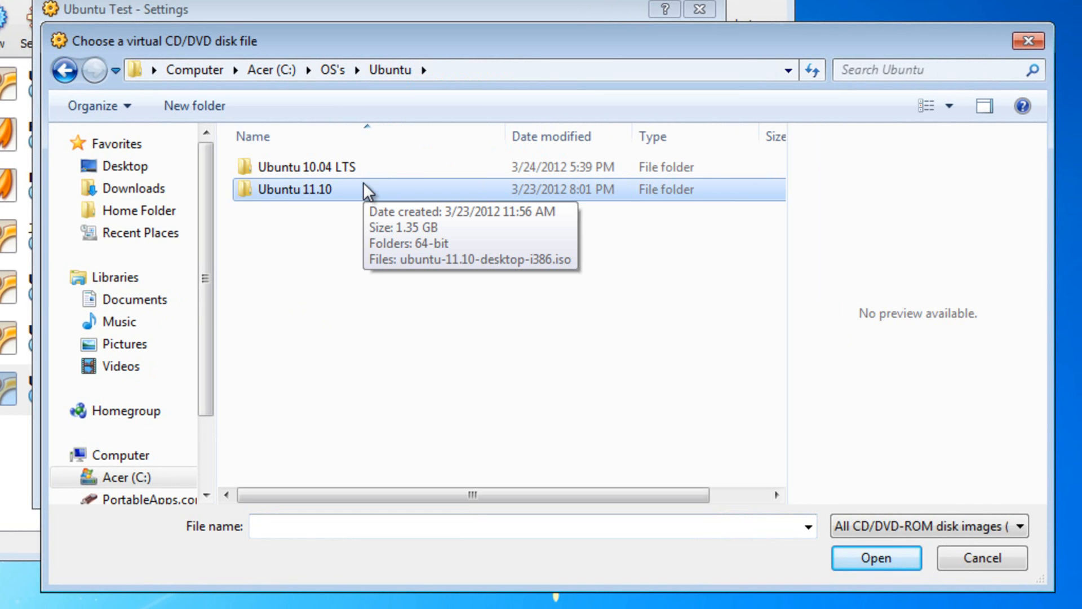
{"action": "double_click", "coordinate": [379, 165]}
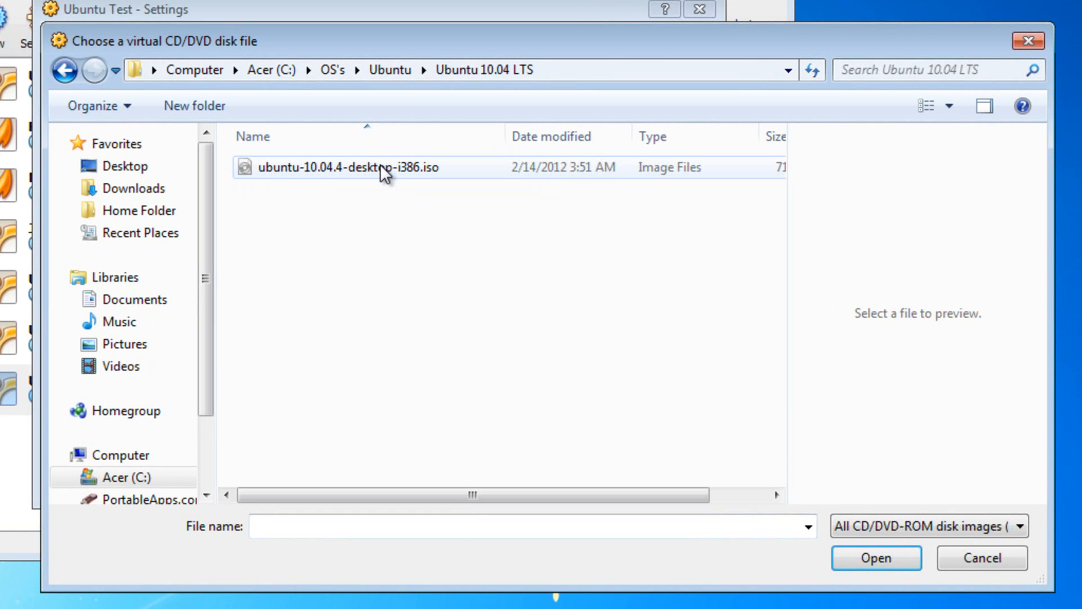
{"action": "left_click", "coordinate": [379, 165]}
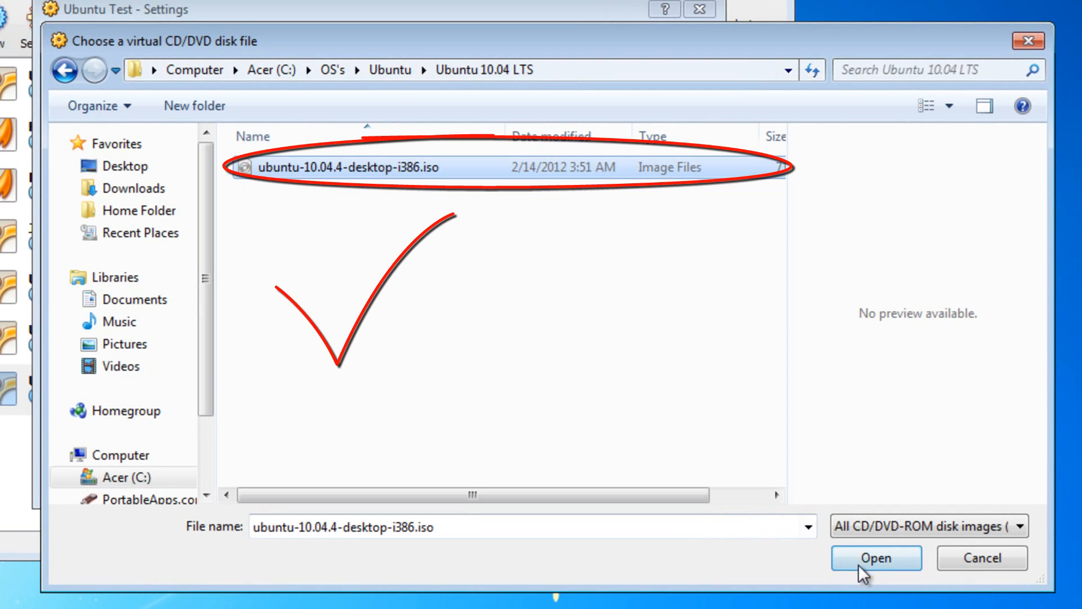
{"action": "left_click", "coordinate": [862, 560]}
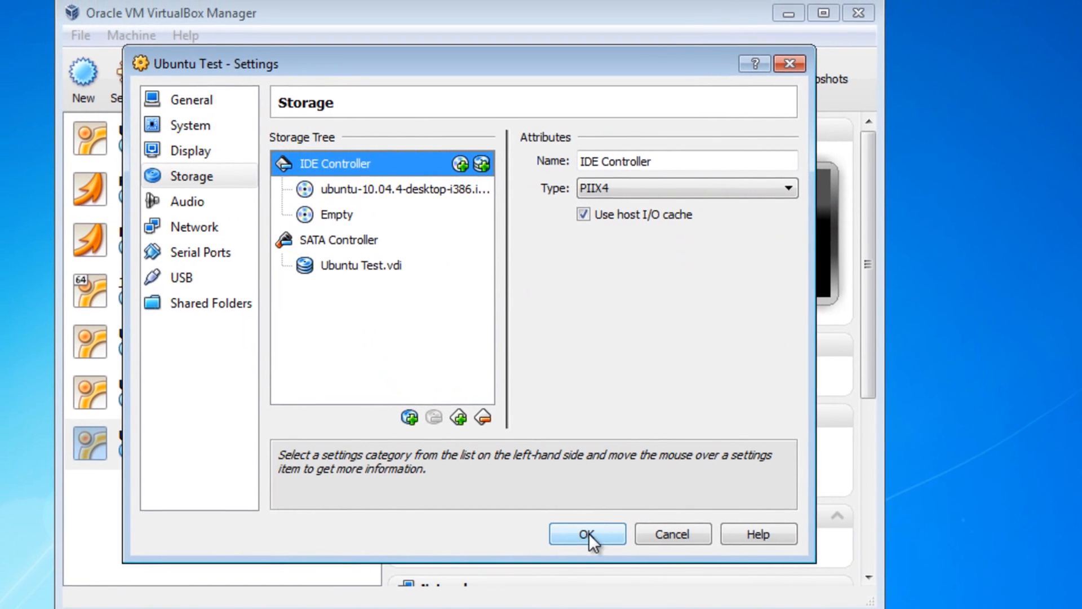
{"action": "left_click", "coordinate": [496, 479]}
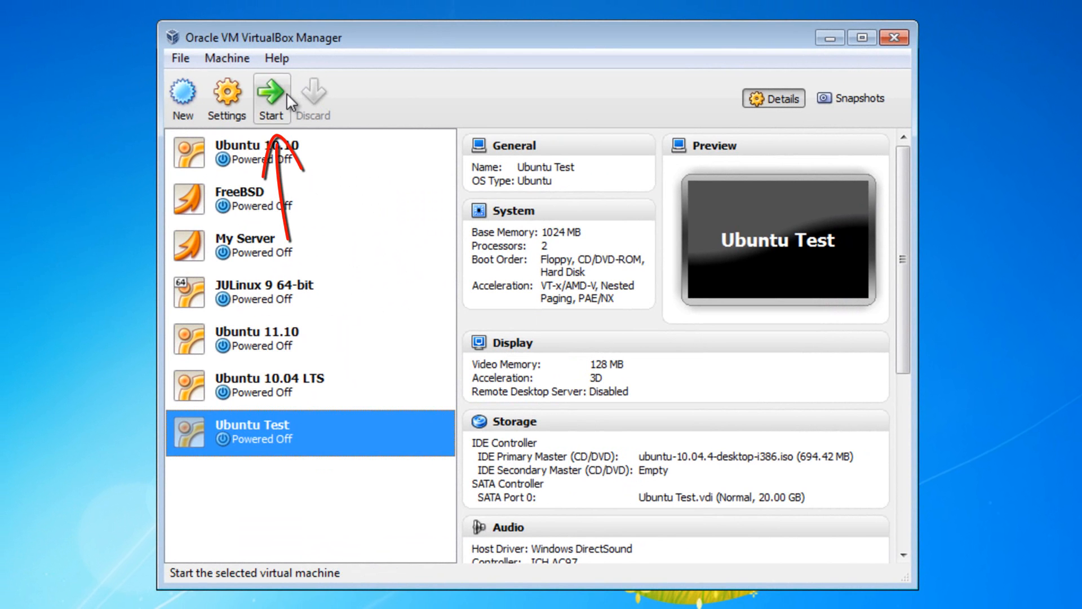
Step: Boot Ubuntu Test from the ISO, dismissing the keyboard and mouse integration notices
{"action": "left_click", "coordinate": [287, 92]}
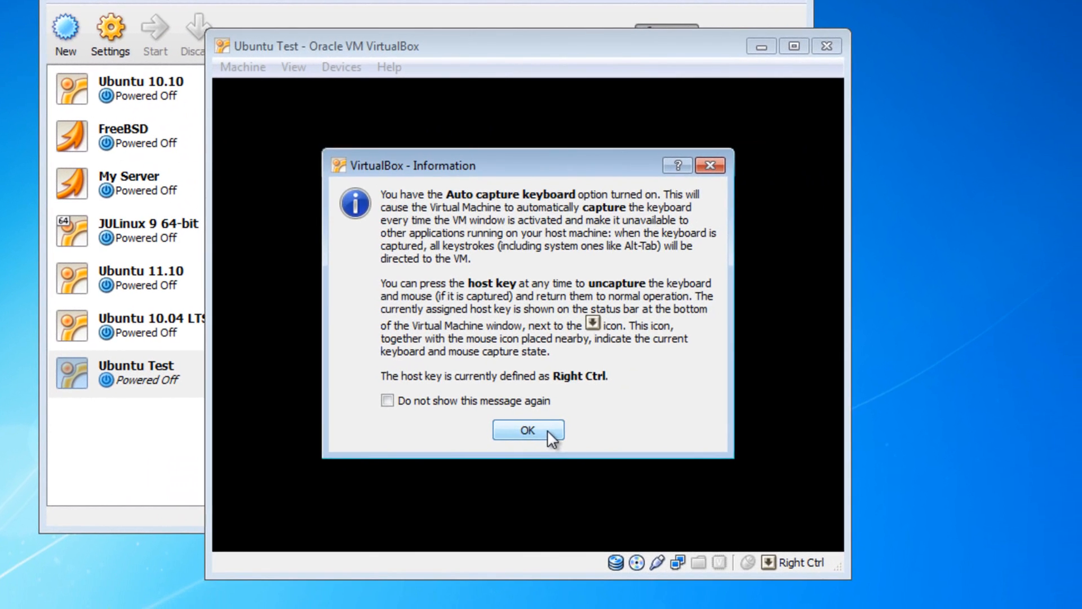
{"action": "left_click", "coordinate": [560, 439]}
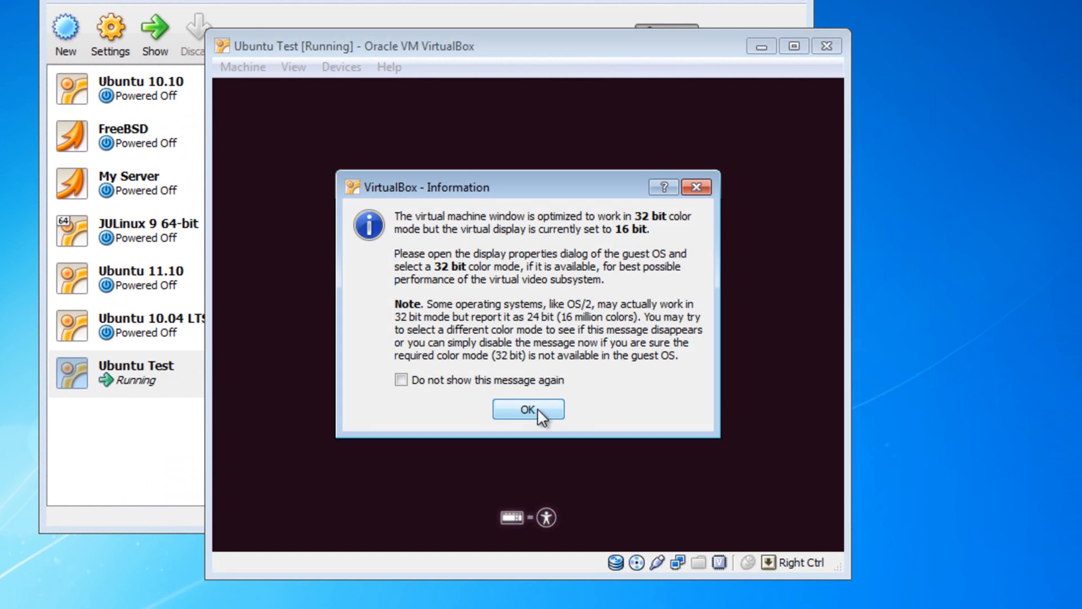
{"action": "left_click", "coordinate": [536, 408]}
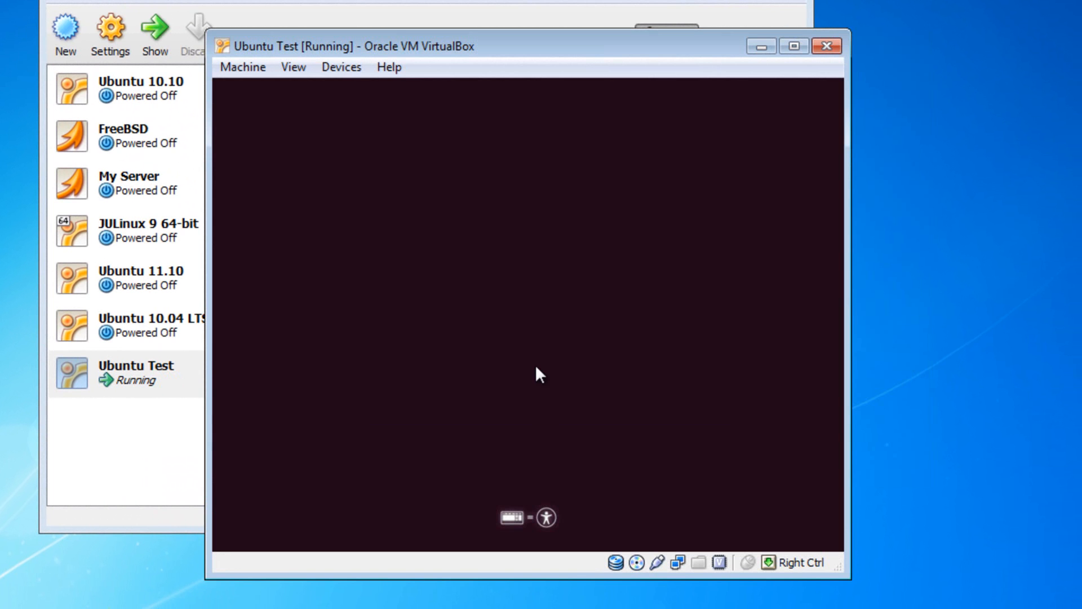
{"action": "left_click", "coordinate": [729, 0]}
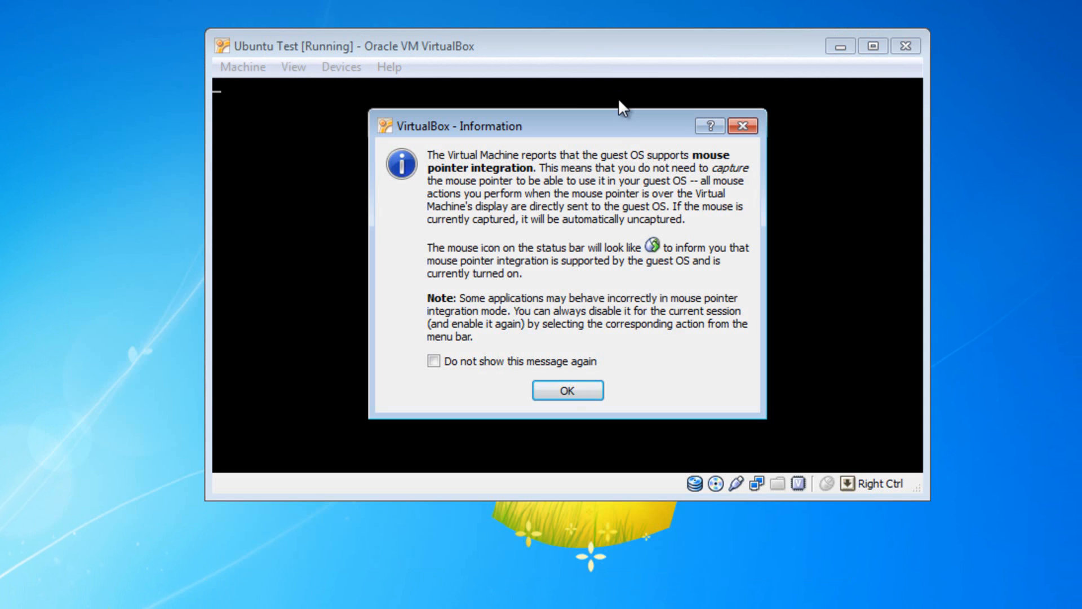
{"action": "left_click", "coordinate": [570, 395]}
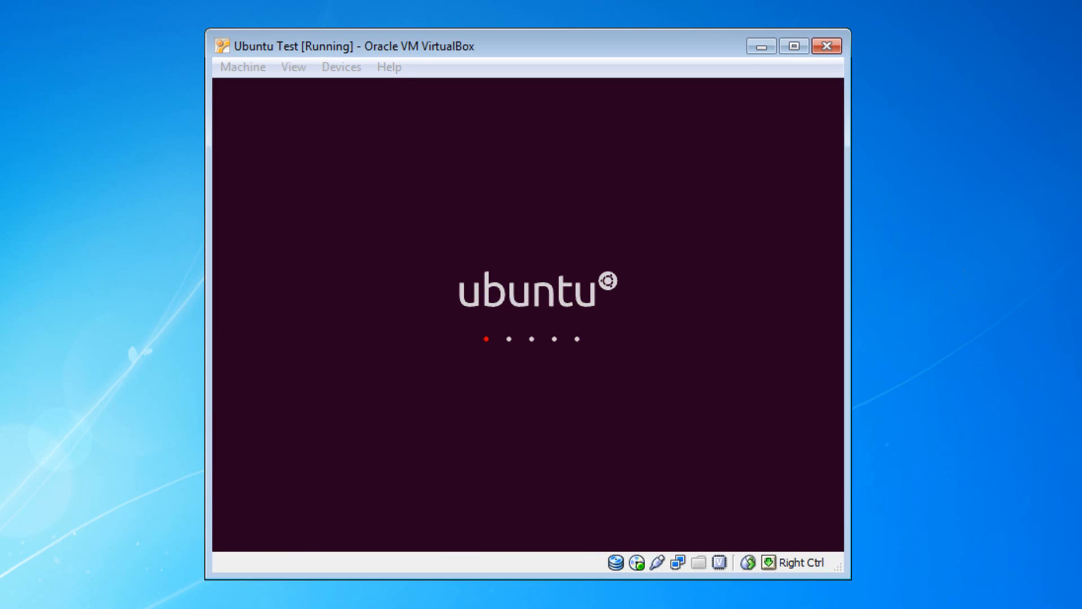
{"action": "left_click", "coordinate": [560, 423]}
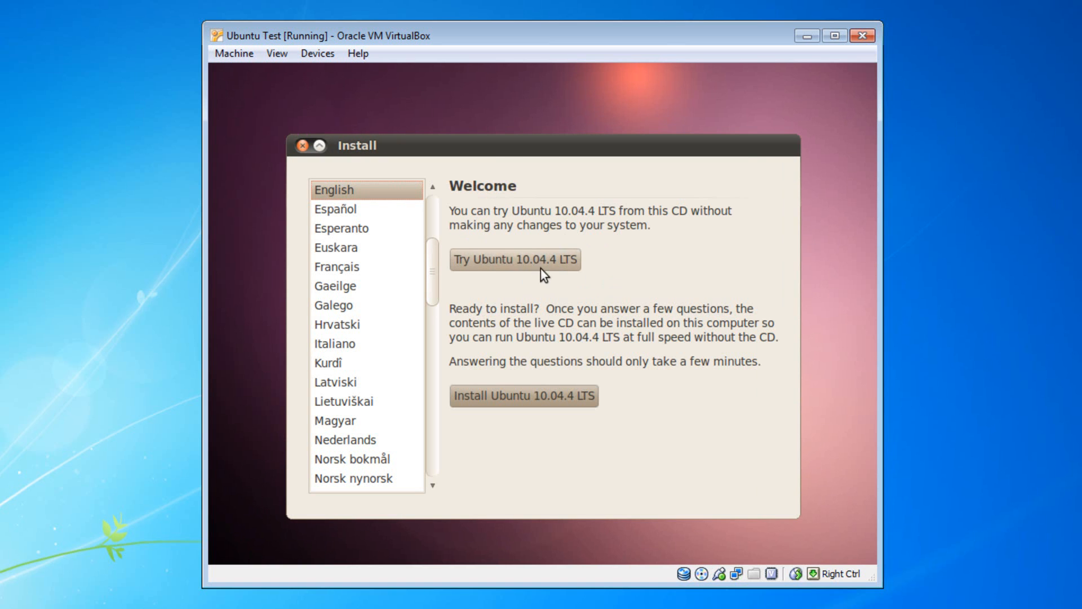
Step: Begin the Ubuntu 10.04.4 LTS install, keep the United States location, and test the keyboard layout
{"action": "left_click", "coordinate": [527, 395]}
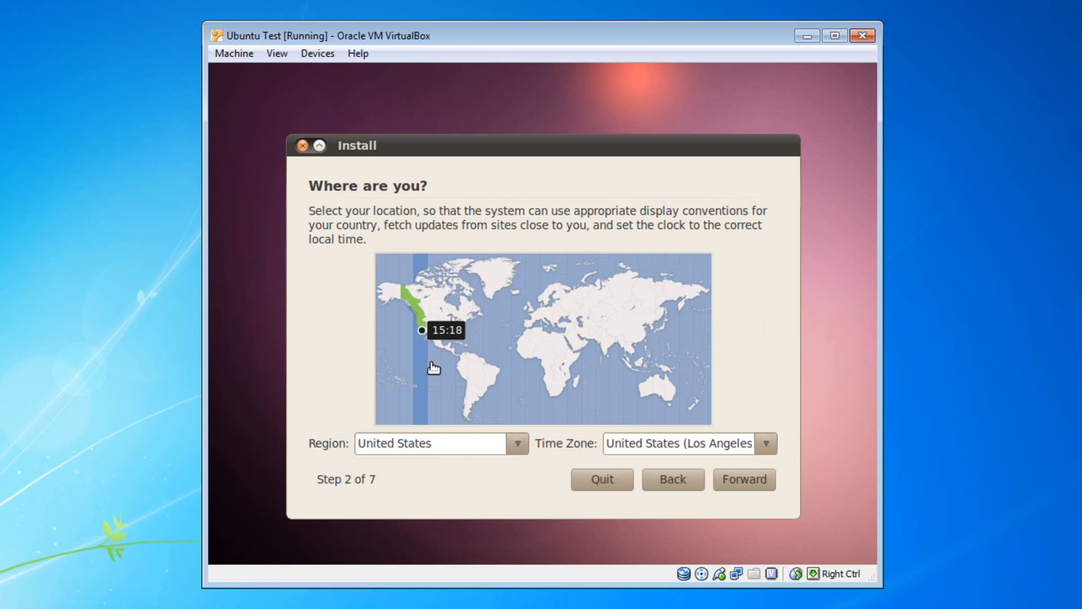
{"action": "left_click", "coordinate": [751, 481]}
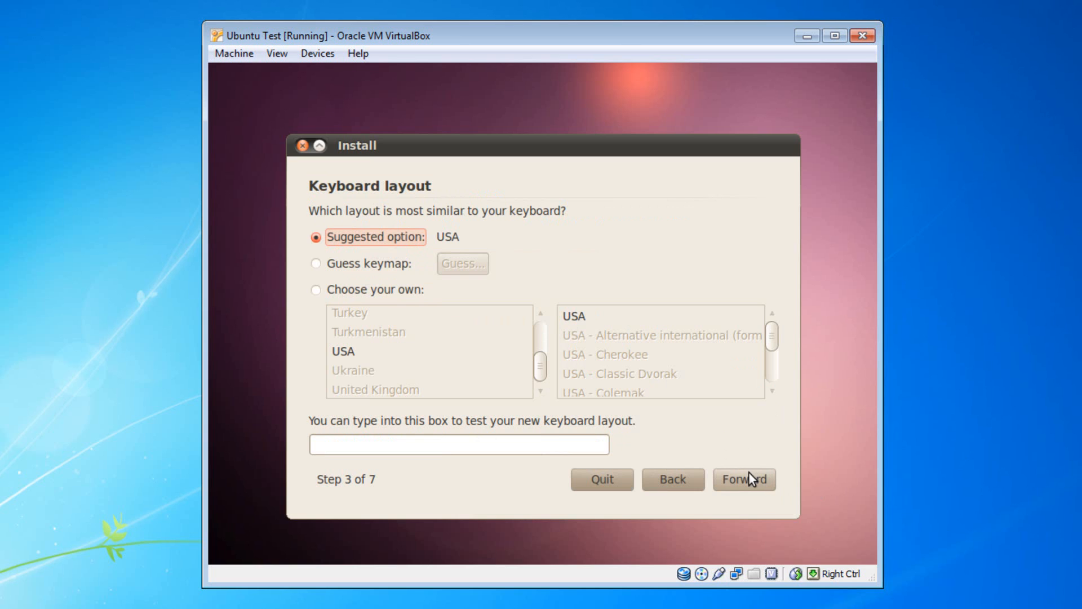
{"action": "left_click", "coordinate": [539, 437]}
{"action": "type", "text": "gjnhdjnhd"}
{"action": "key", "text": "BackSpace"}
{"action": "key", "text": "BackSpace"}
{"action": "key", "text": "BackSpace"}
{"action": "key", "text": "BackSpace"}
{"action": "key", "text": "BackSpace"}
{"action": "key", "text": "BackSpace"}
{"action": "key", "text": "BackSpace"}
{"action": "key", "text": "BackSpace"}
{"action": "key", "text": "BackSpace"}
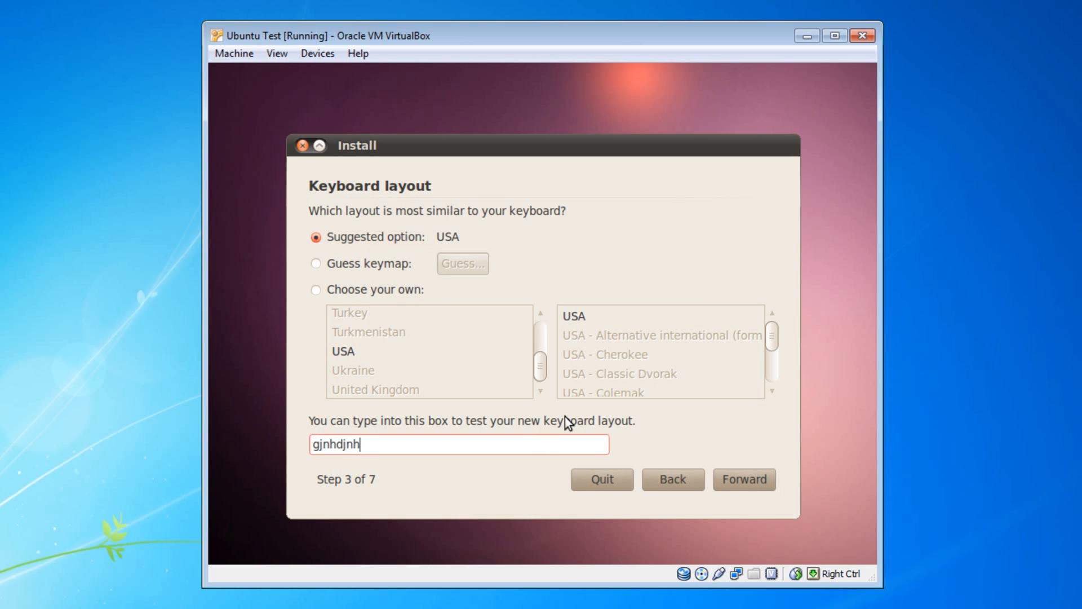
{"action": "type", "text": "asdf"}
{"action": "key", "text": "BackSpace"}
{"action": "key", "text": "BackSpace"}
{"action": "key", "text": "BackSpace"}
{"action": "key", "text": "BackSpace"}
Step: Accept the USA keyboard layout and choose 'Specify partitions manually (advanced)'
{"action": "left_click", "coordinate": [749, 470]}
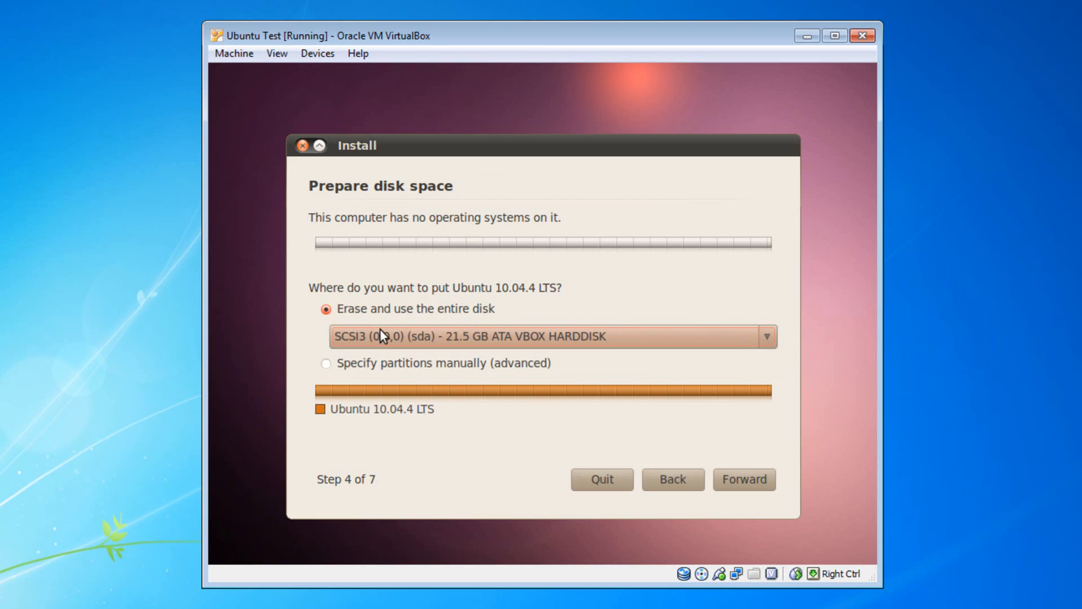
{"action": "left_click", "coordinate": [327, 365]}
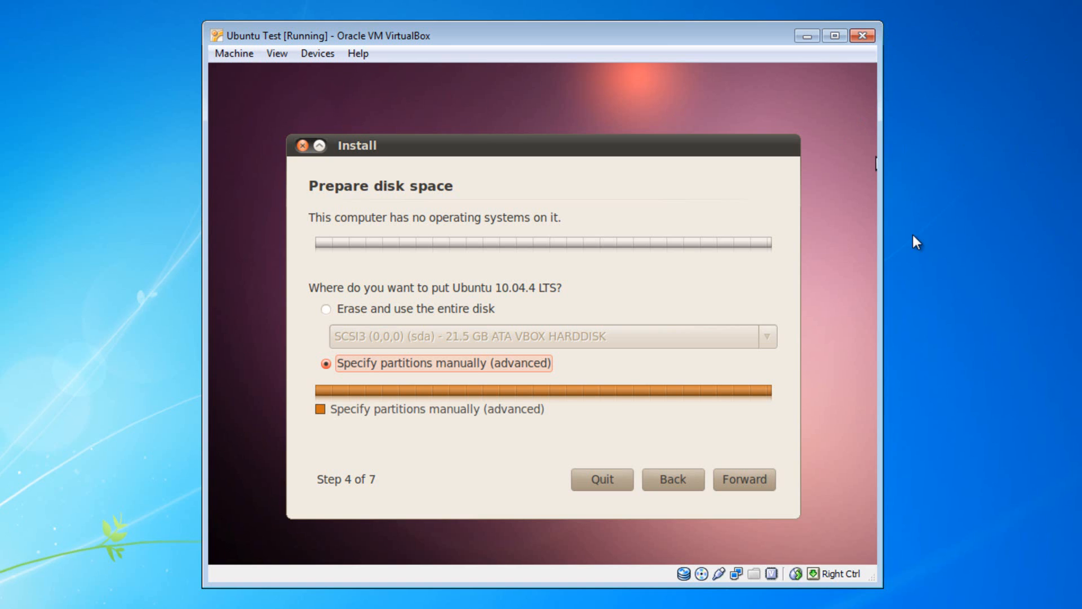
Step: Create a new empty partition table on /dev/sda and select its 21474 MB free space
{"action": "left_click", "coordinate": [735, 477]}
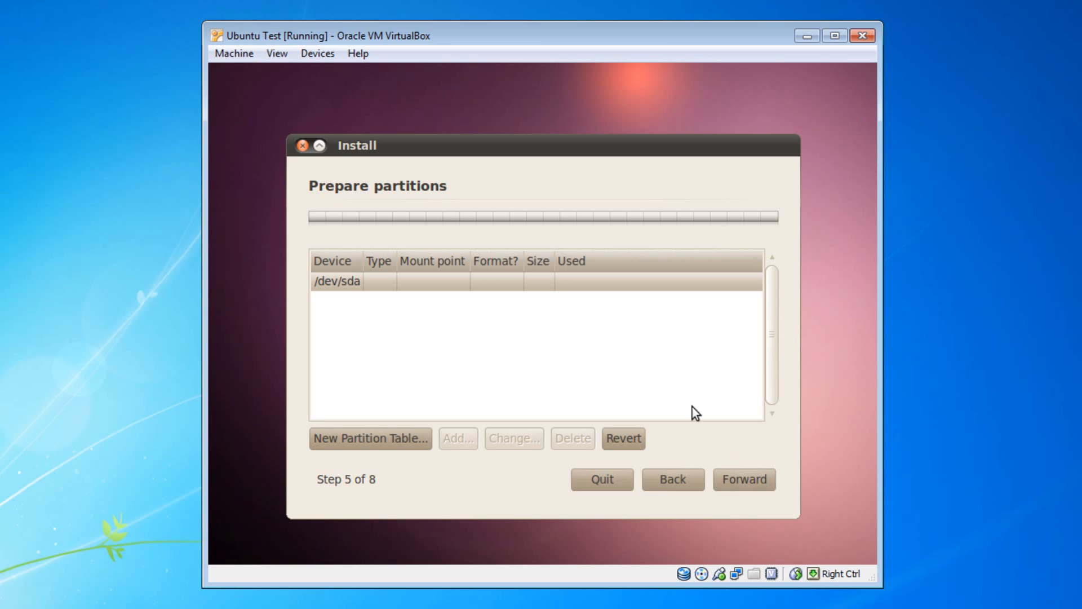
{"action": "left_click", "coordinate": [357, 285]}
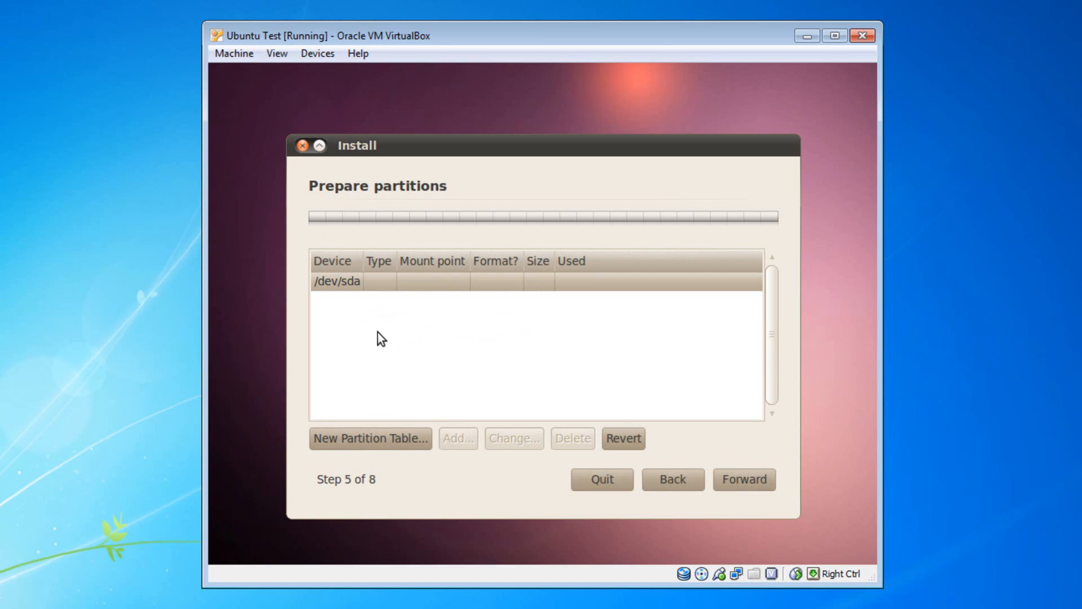
{"action": "left_click", "coordinate": [378, 437]}
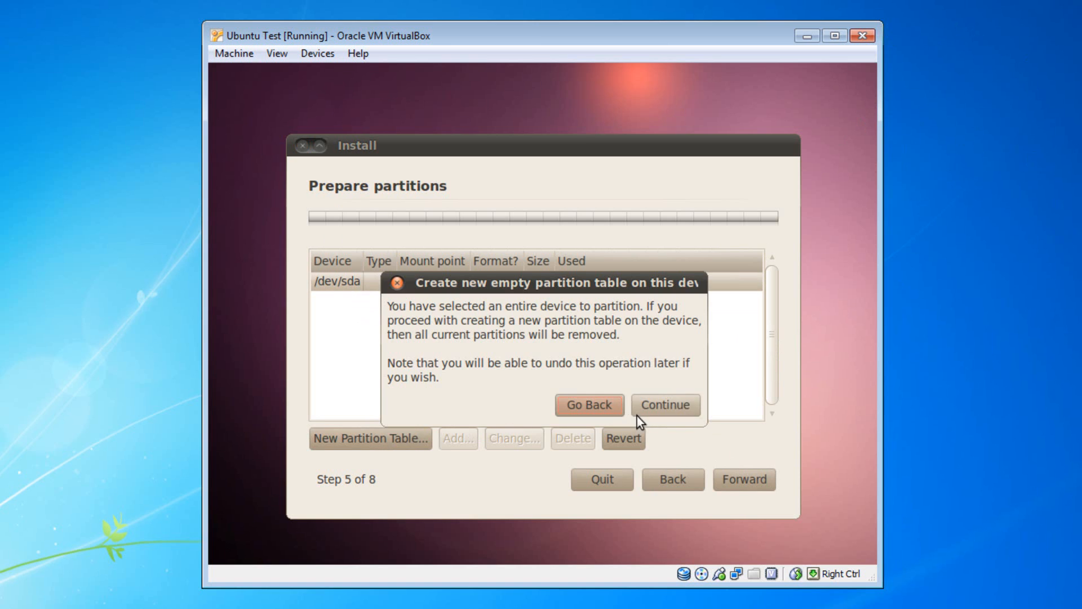
{"action": "left_click_drag", "start_coordinate": [554, 279], "coordinate": [528, 255]}
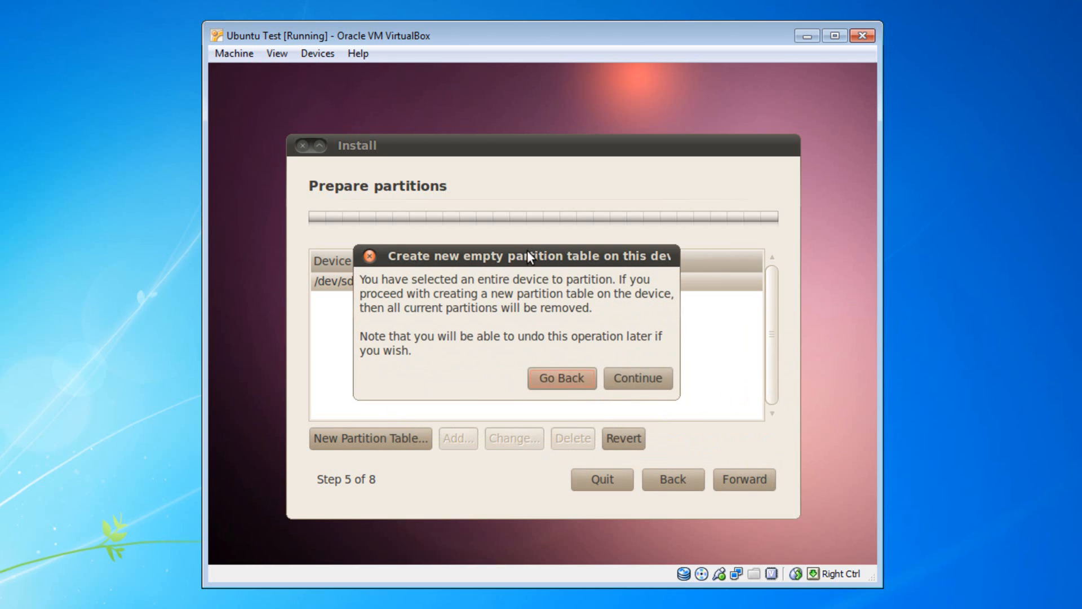
{"action": "left_click", "coordinate": [614, 379]}
{"action": "left_click", "coordinate": [366, 331]}
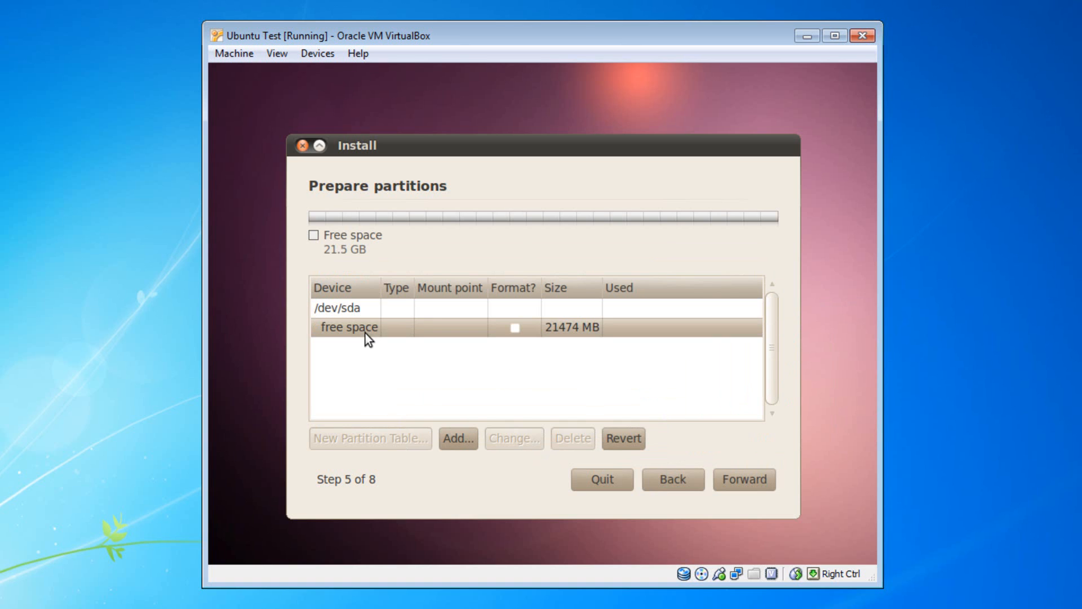
Step: Add a 2048 MB logical partition in the free space, used as swap area
{"action": "left_click", "coordinate": [456, 445]}
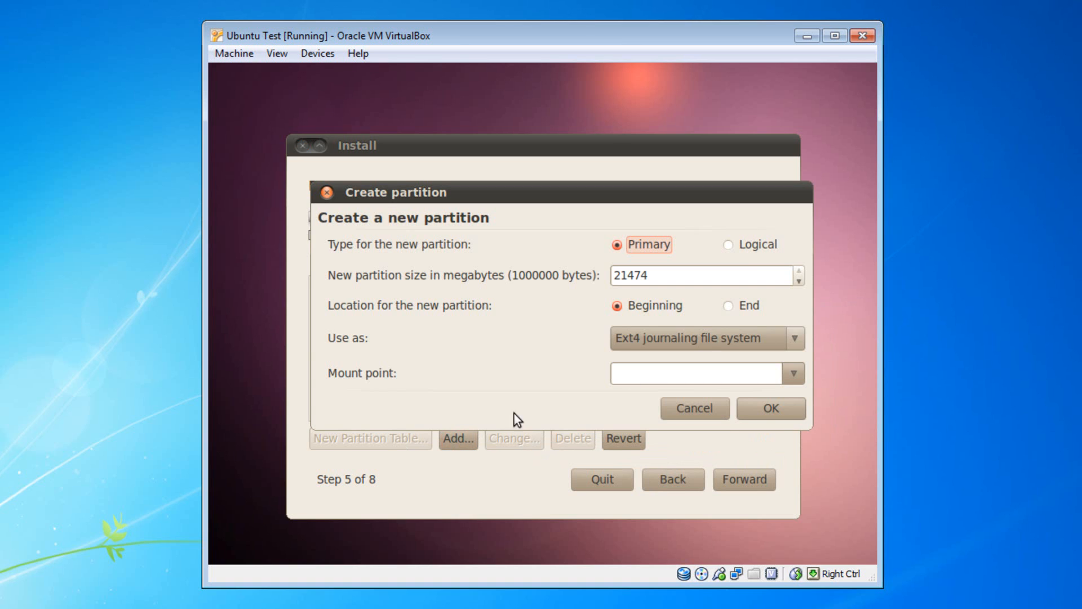
{"action": "left_click", "coordinate": [729, 247]}
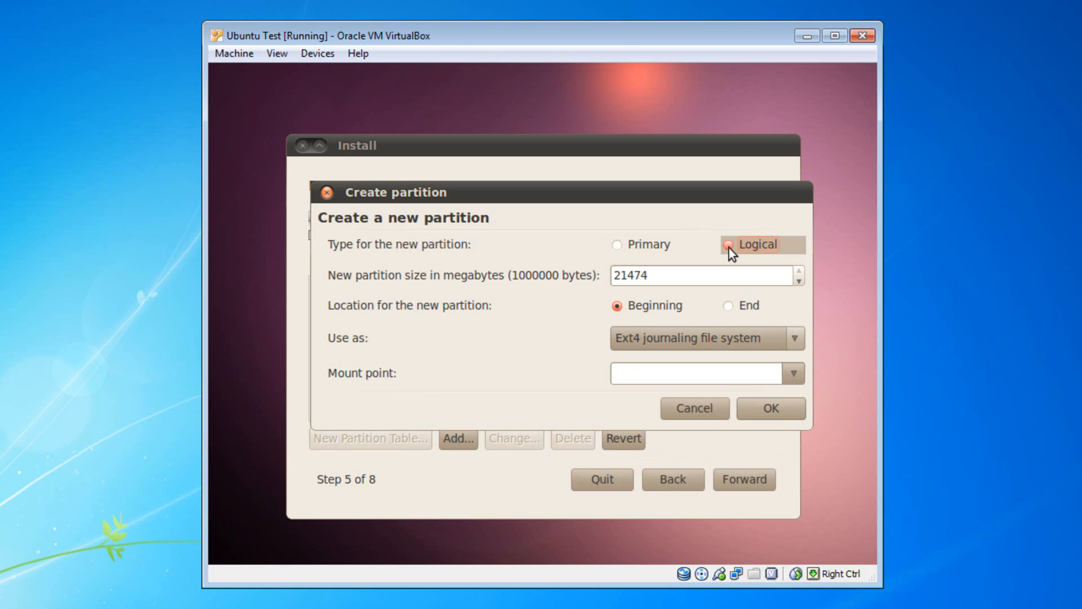
{"action": "left_click", "coordinate": [731, 281]}
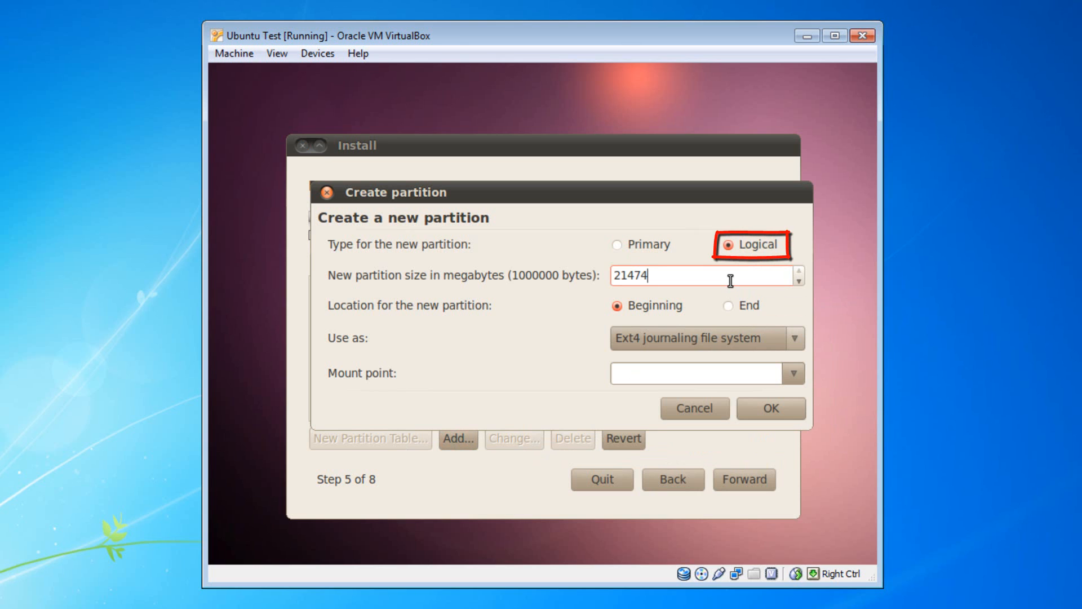
{"action": "key", "text": "BackSpace"}
{"action": "key", "text": "BackSpace"}
{"action": "key", "text": "BackSpace"}
{"action": "key", "text": "BackSpace"}
{"action": "key", "text": "BackSpace"}
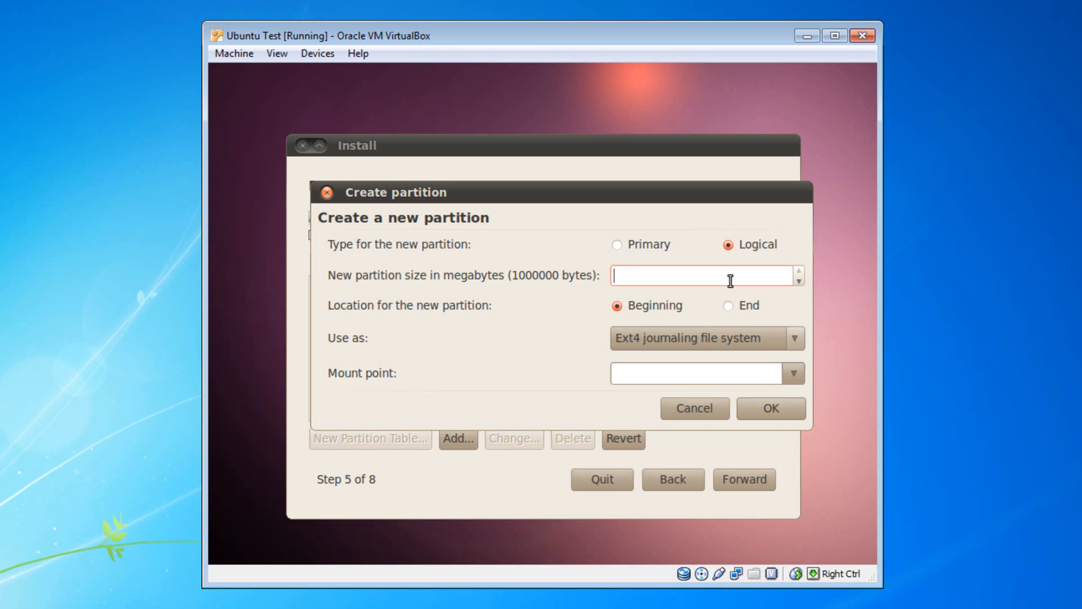
{"action": "type", "text": "2048"}
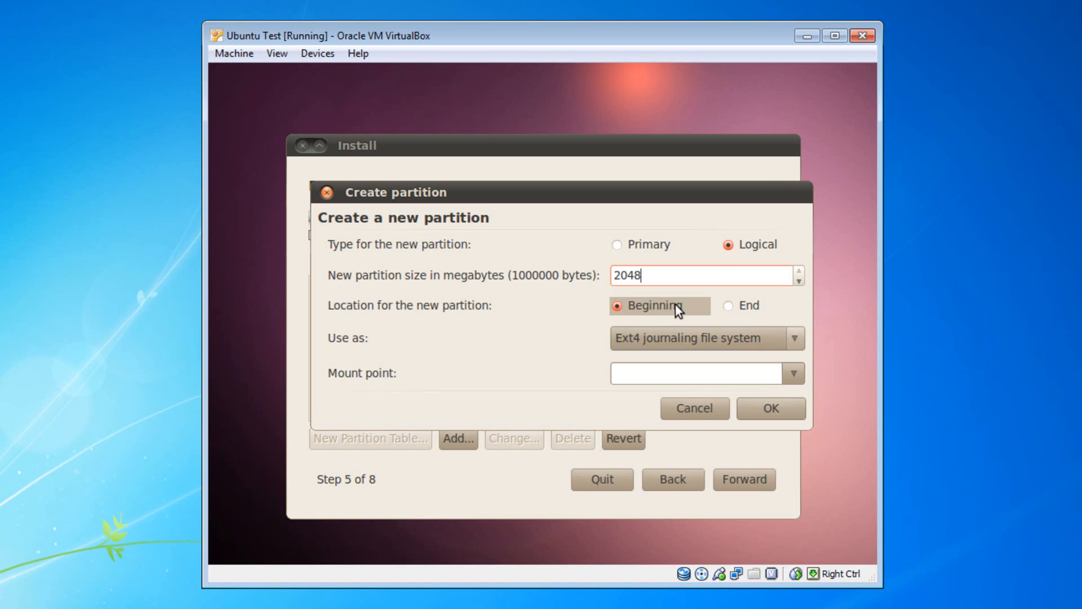
{"action": "left_click", "coordinate": [795, 338]}
{"action": "mouse_move", "coordinate": [742, 553]}
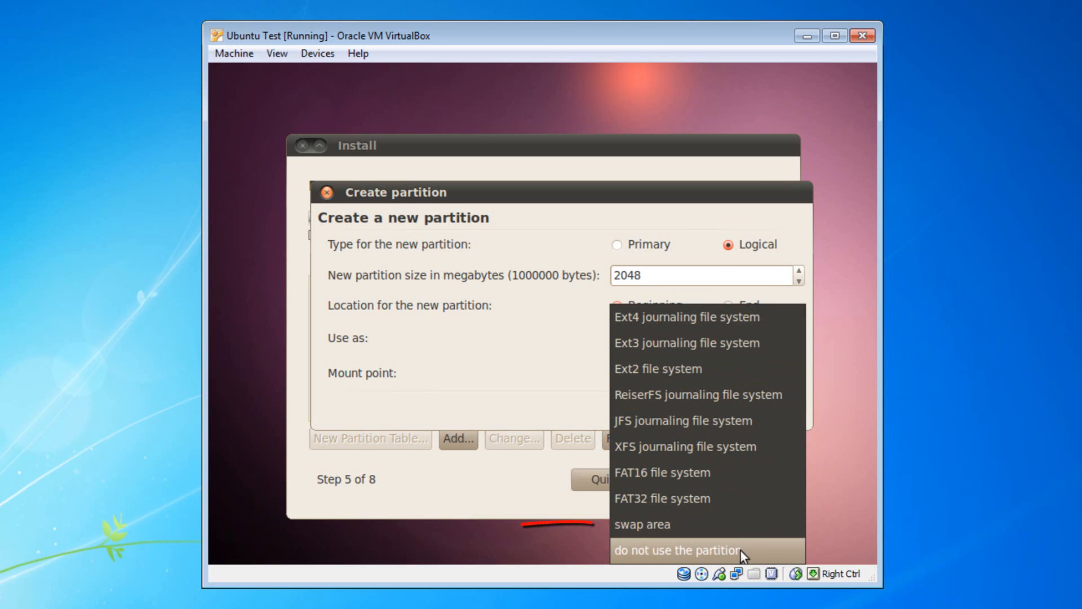
{"action": "left_click", "coordinate": [710, 527]}
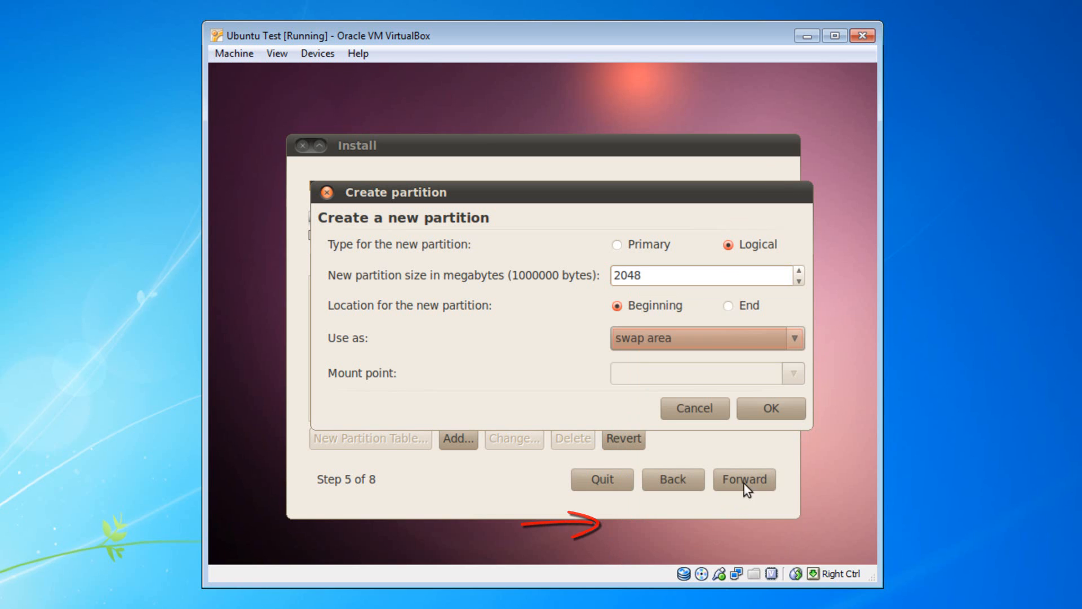
{"action": "left_click", "coordinate": [790, 414]}
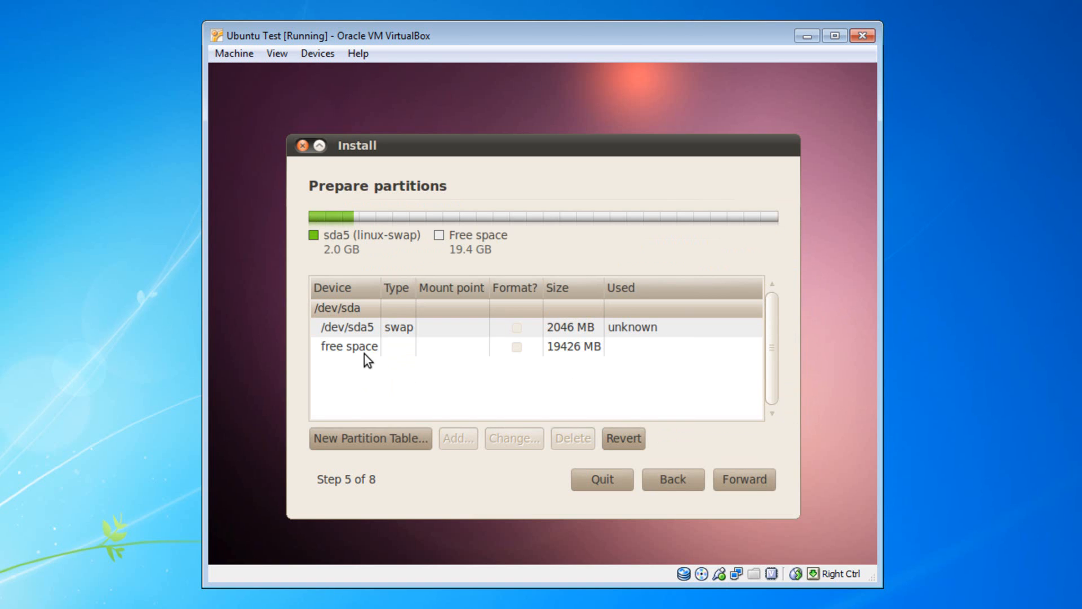
Step: Add a 15360 MB primary Ext4 partition from the 19426 MB free space, mounted at /
{"action": "left_click", "coordinate": [364, 354]}
{"action": "left_click", "coordinate": [464, 434]}
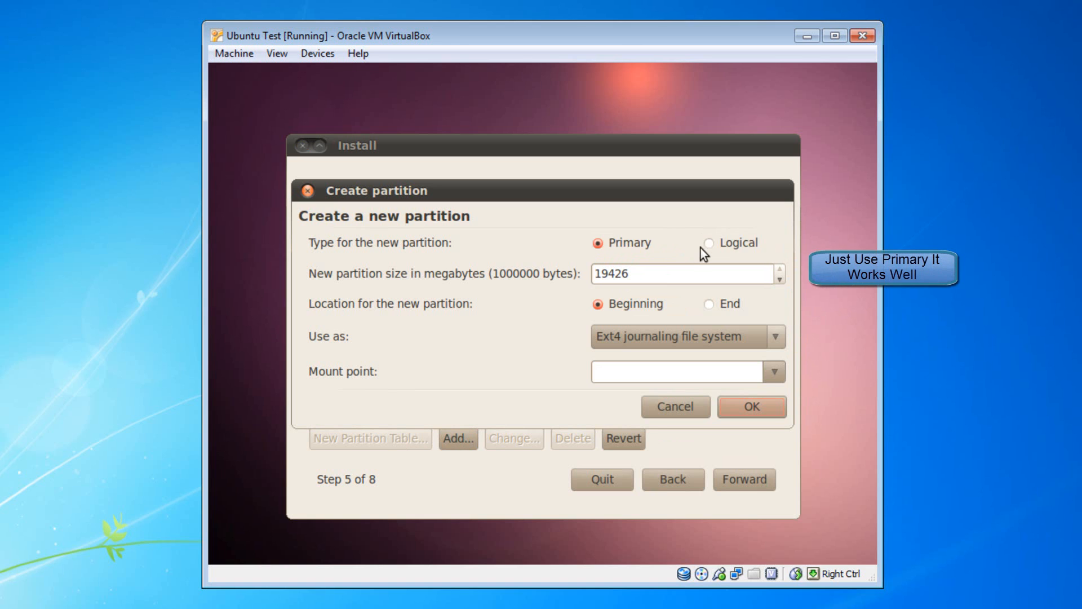
{"action": "left_click", "coordinate": [671, 279]}
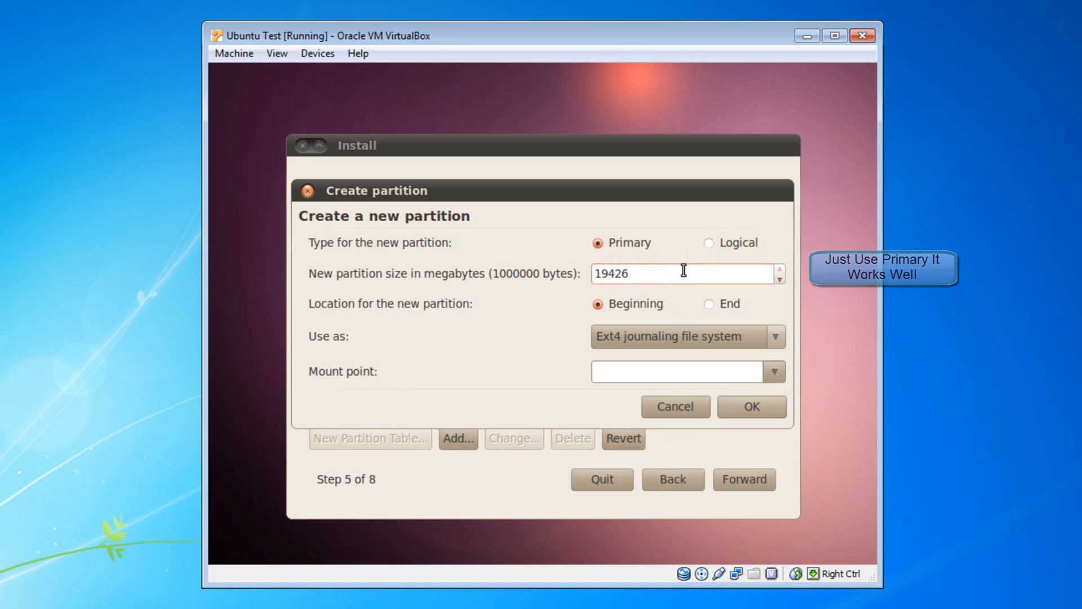
{"action": "key", "text": "BackSpace"}
{"action": "key", "text": "BackSpace"}
{"action": "key", "text": "BackSpace"}
{"action": "key", "text": "BackSpace"}
{"action": "key", "text": "BackSpace"}
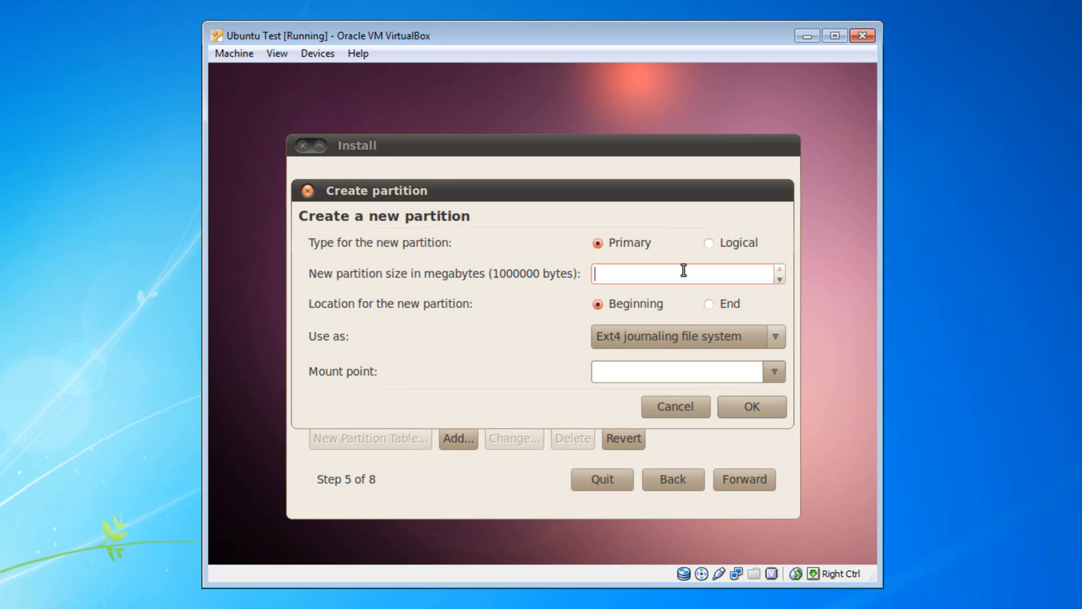
{"action": "type", "text": "15360"}
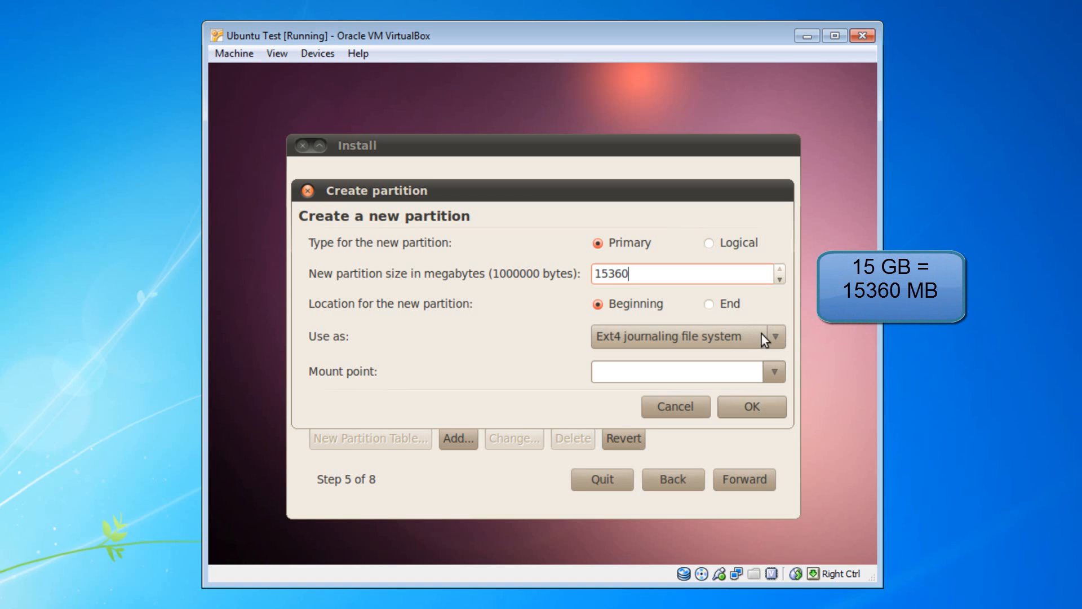
{"action": "left_click", "coordinate": [767, 341]}
{"action": "left_click", "coordinate": [766, 340]}
{"action": "left_click", "coordinate": [775, 375]}
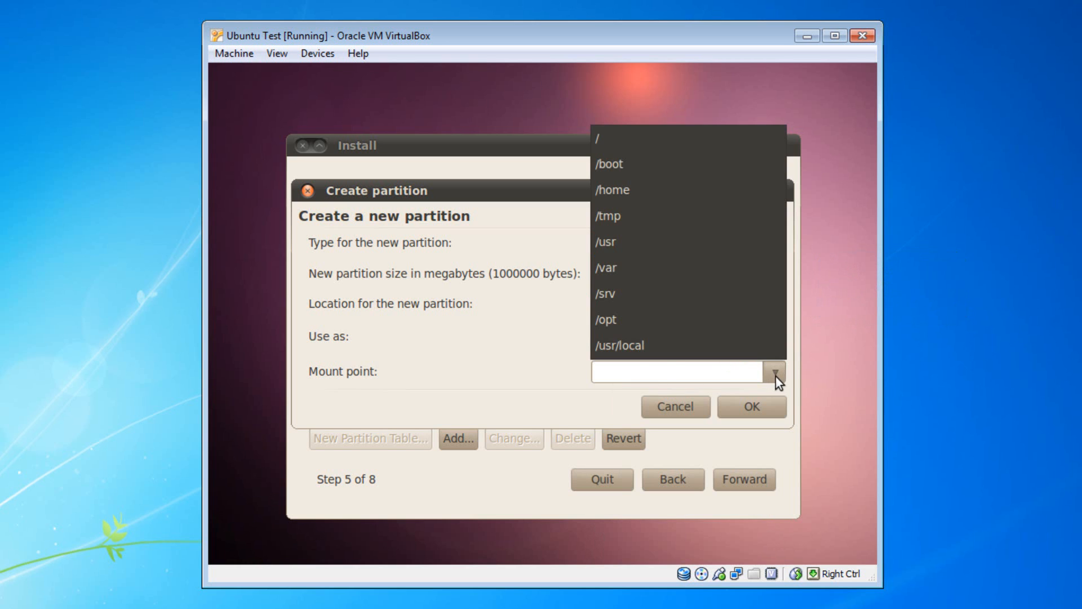
{"action": "left_click", "coordinate": [672, 147]}
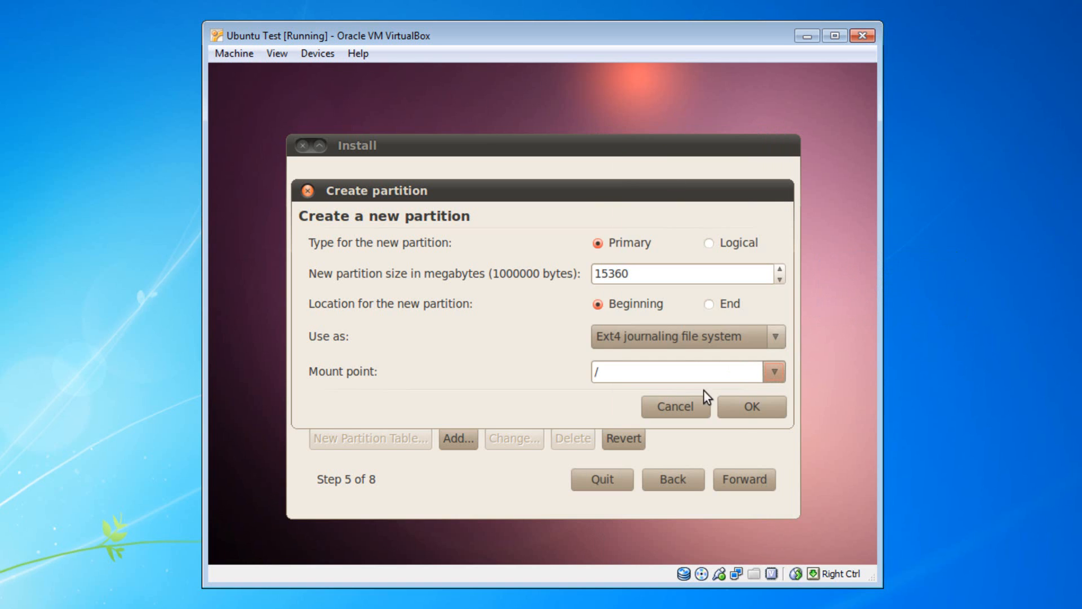
{"action": "left_click", "coordinate": [751, 407]}
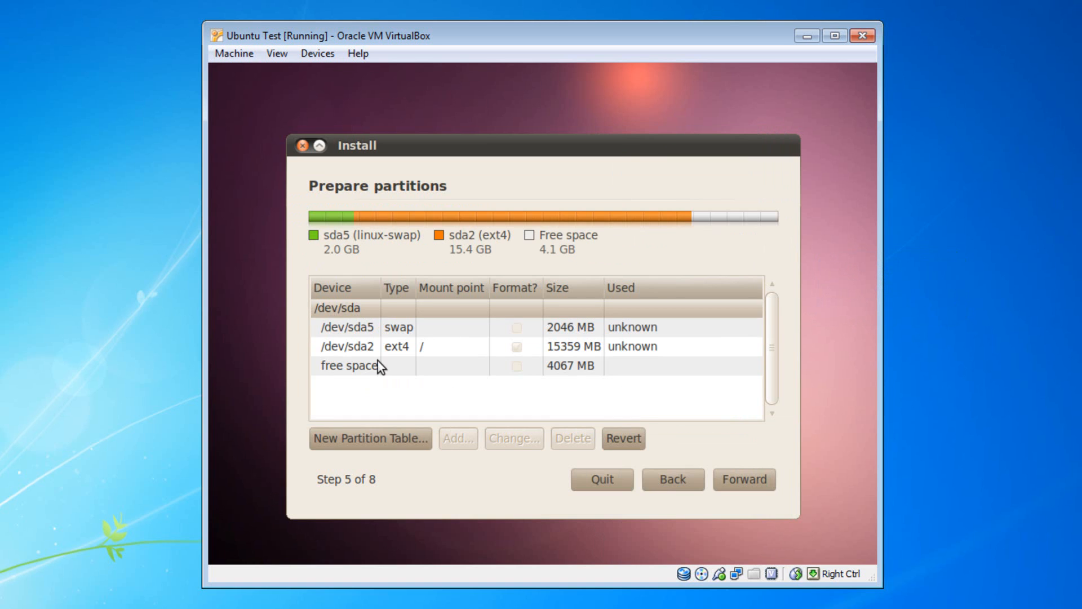
Step: Create an Ext4 partition of the full remaining 4067 MB with mount point /home
{"action": "left_click", "coordinate": [356, 372]}
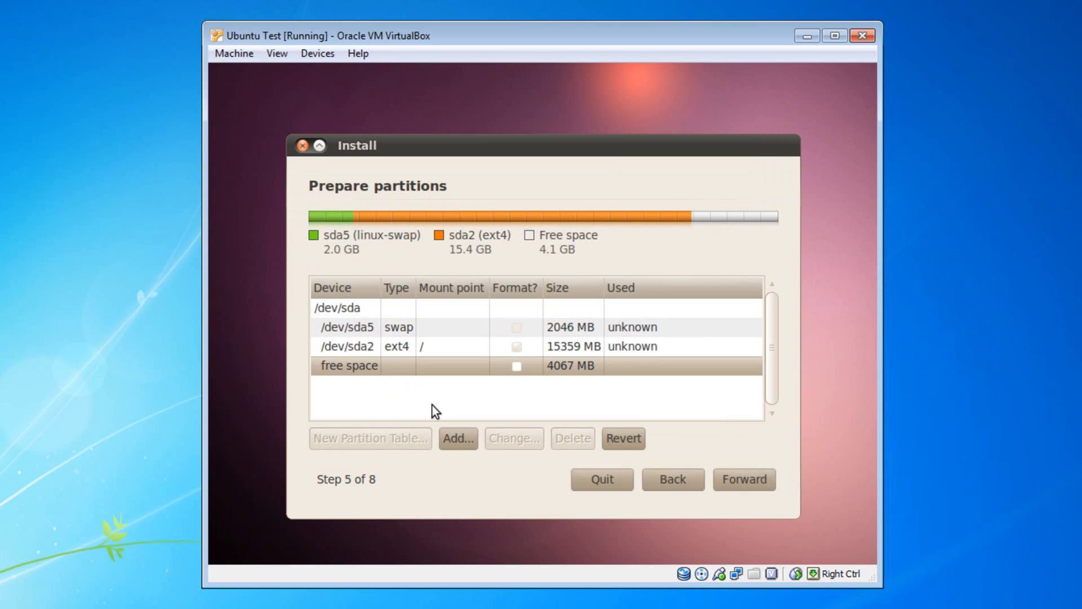
{"action": "left_click", "coordinate": [458, 440]}
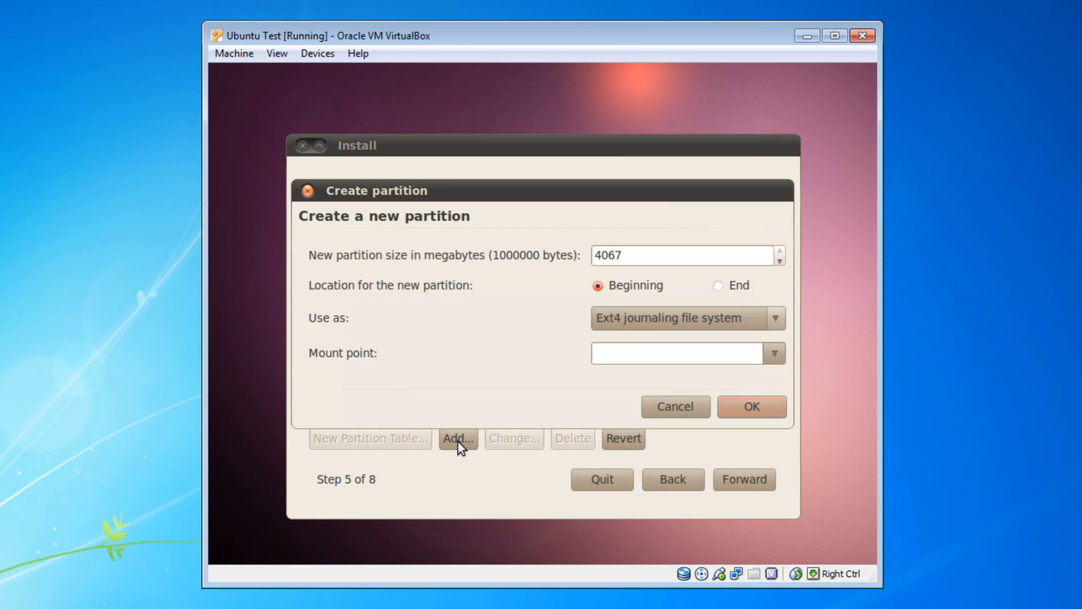
{"action": "left_click", "coordinate": [660, 257]}
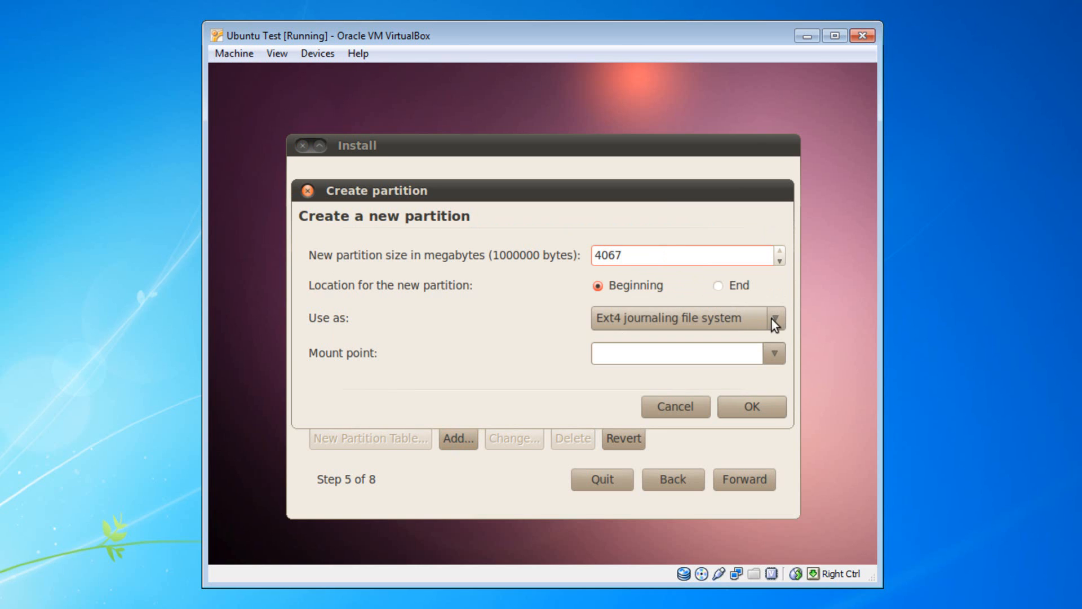
{"action": "left_click", "coordinate": [771, 352]}
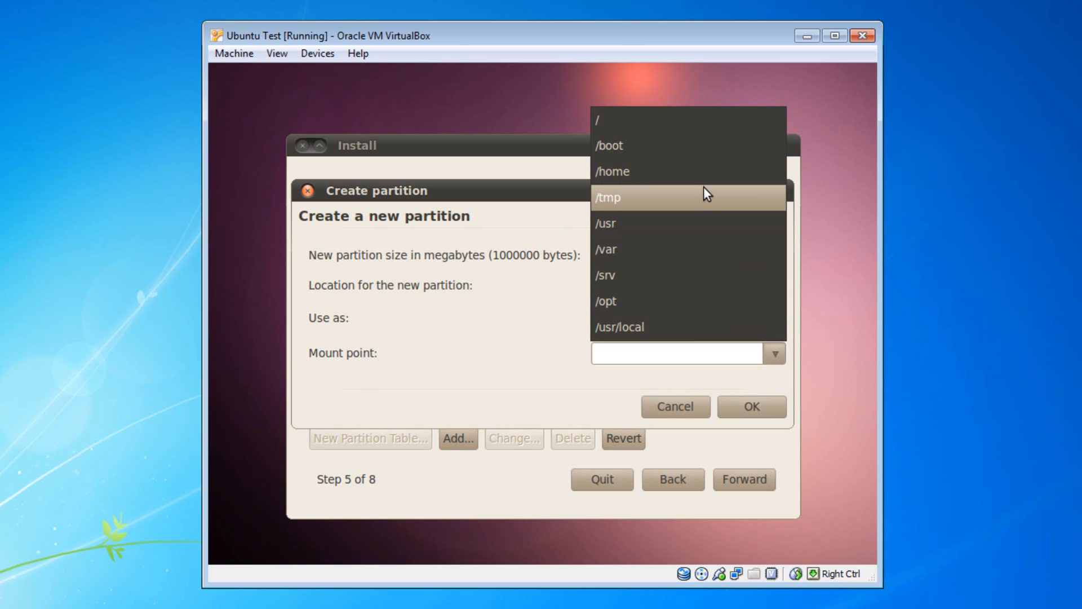
{"action": "left_click", "coordinate": [704, 182]}
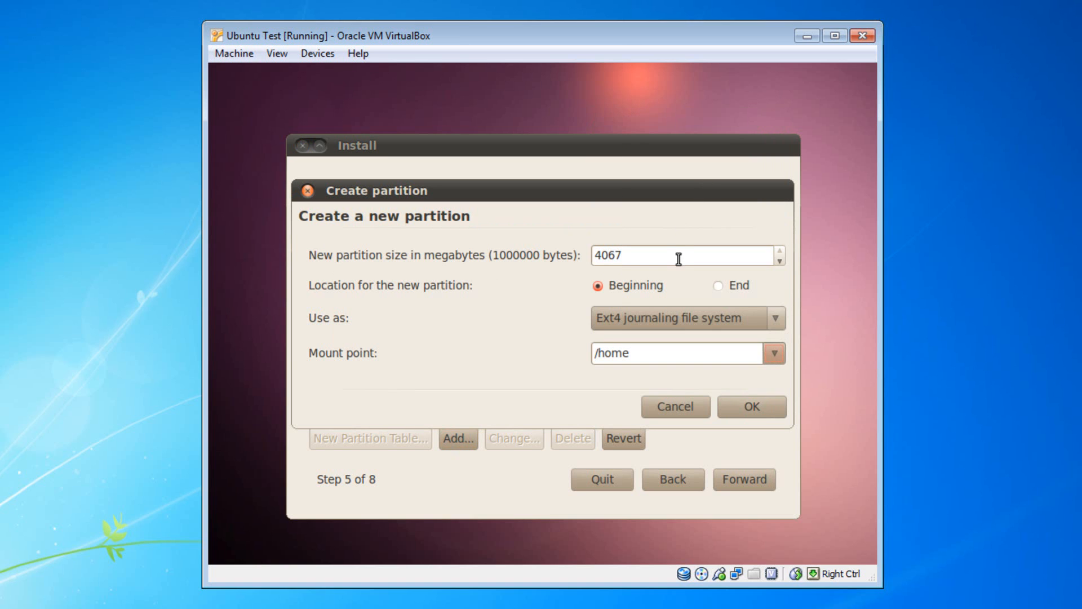
{"action": "left_click", "coordinate": [749, 414]}
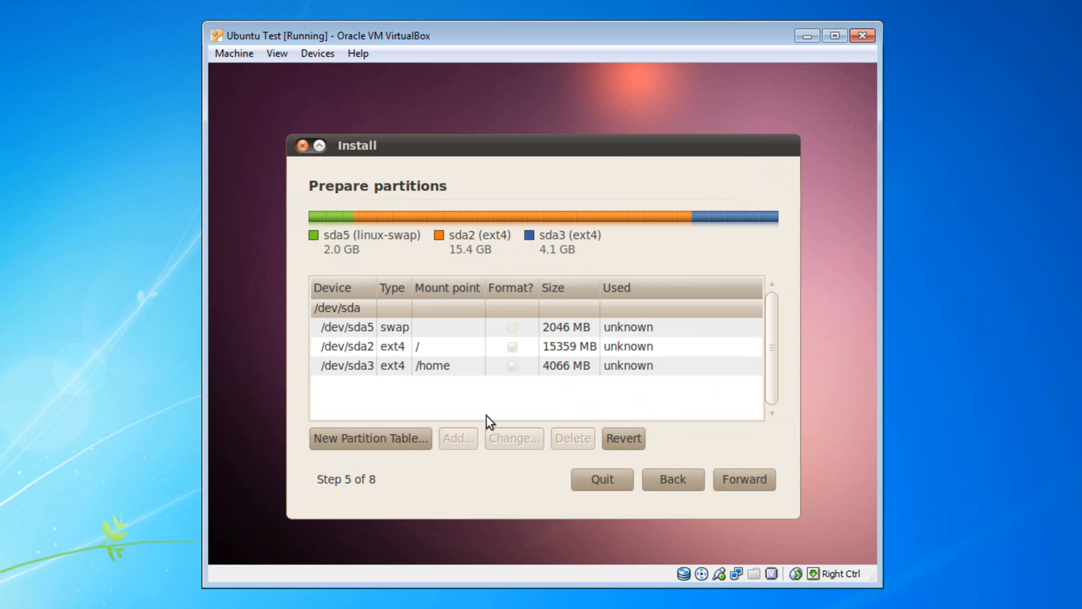
Step: On the Who are you? page, enter the user's full name and login name
{"action": "left_click", "coordinate": [731, 478]}
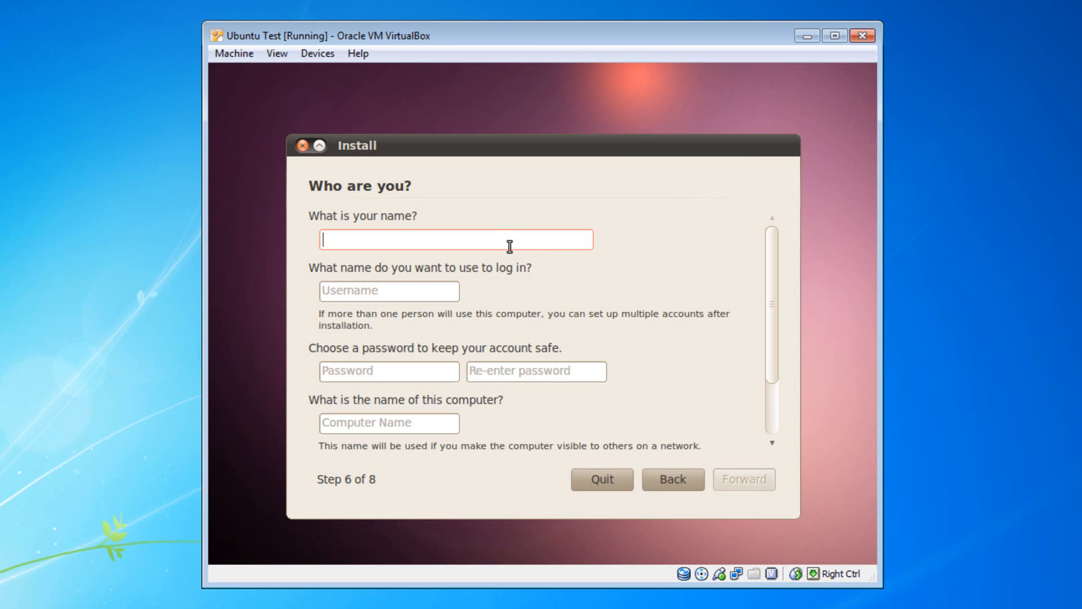
{"action": "type", "text": "MeFigaYoma"}
{"action": "left_click", "coordinate": [439, 293]}
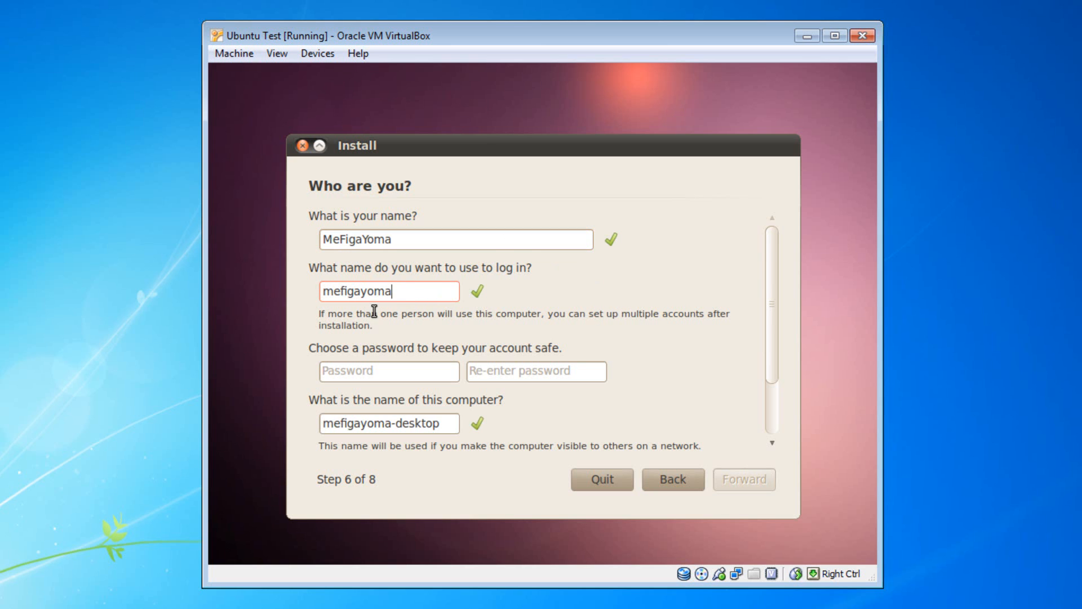
{"action": "left_click", "coordinate": [409, 238]}
{"action": "scroll", "coordinate": [507, 329], "scroll_direction": "down", "scroll_amount": 1}
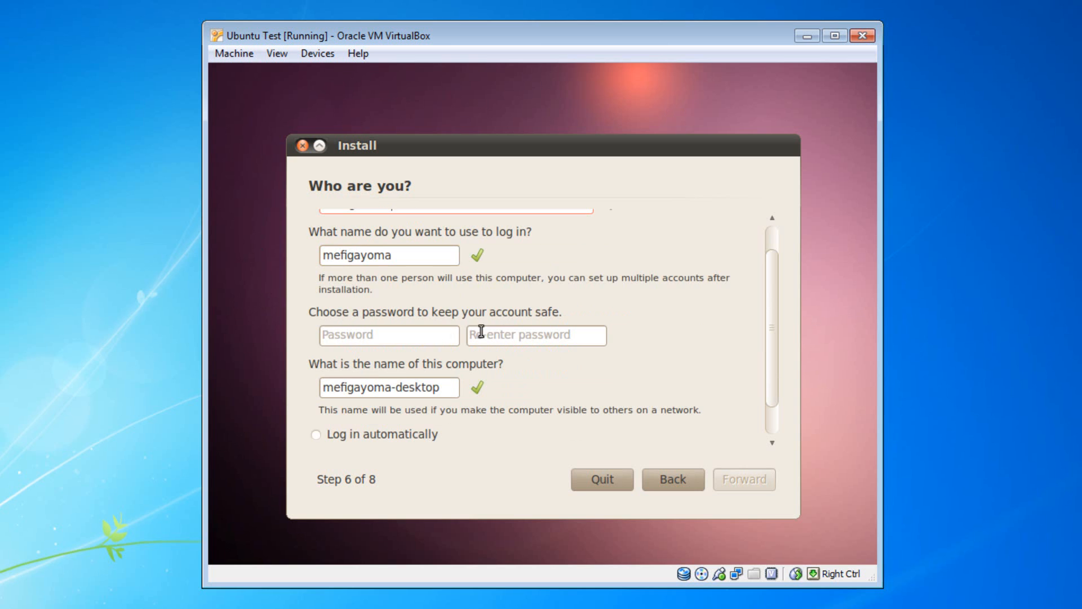
Step: Enter a short password and its confirmation, then select 'desktop' in the computer name
{"action": "left_click", "coordinate": [417, 335]}
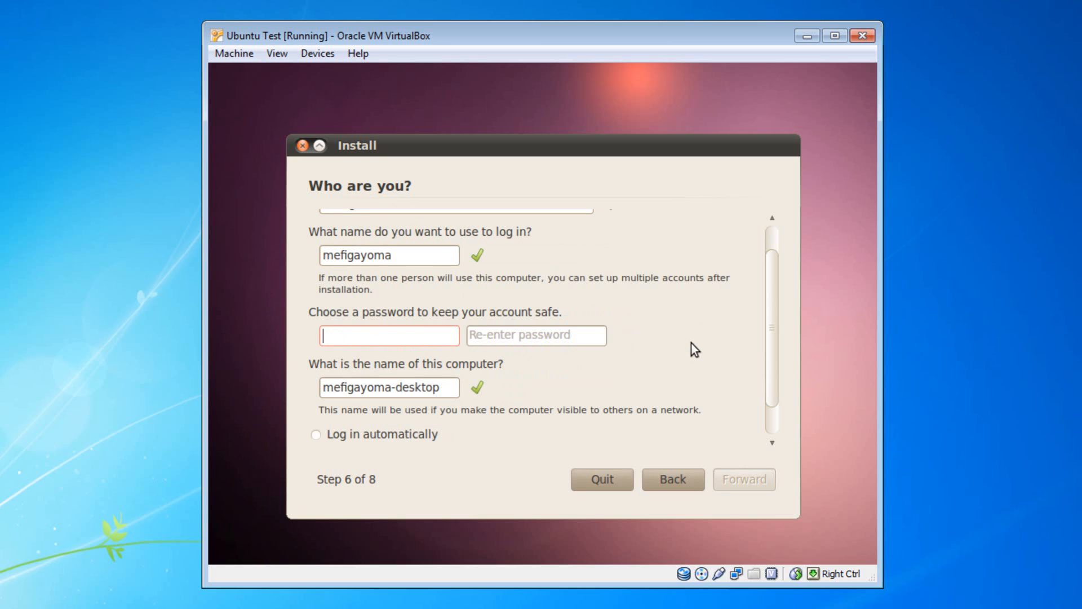
{"action": "type", "text": "abc"}
{"action": "left_click", "coordinate": [565, 335]}
{"action": "type", "text": "abc"}
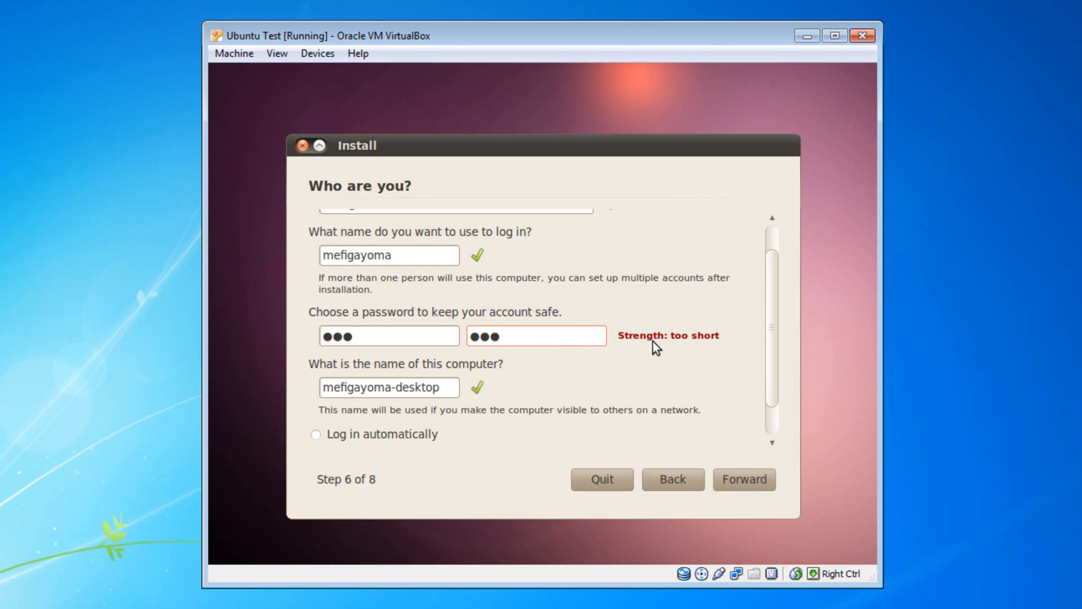
{"action": "left_click_drag", "start_coordinate": [772, 343], "coordinate": [766, 399]}
{"action": "left_click_drag", "start_coordinate": [448, 345], "coordinate": [398, 351]}
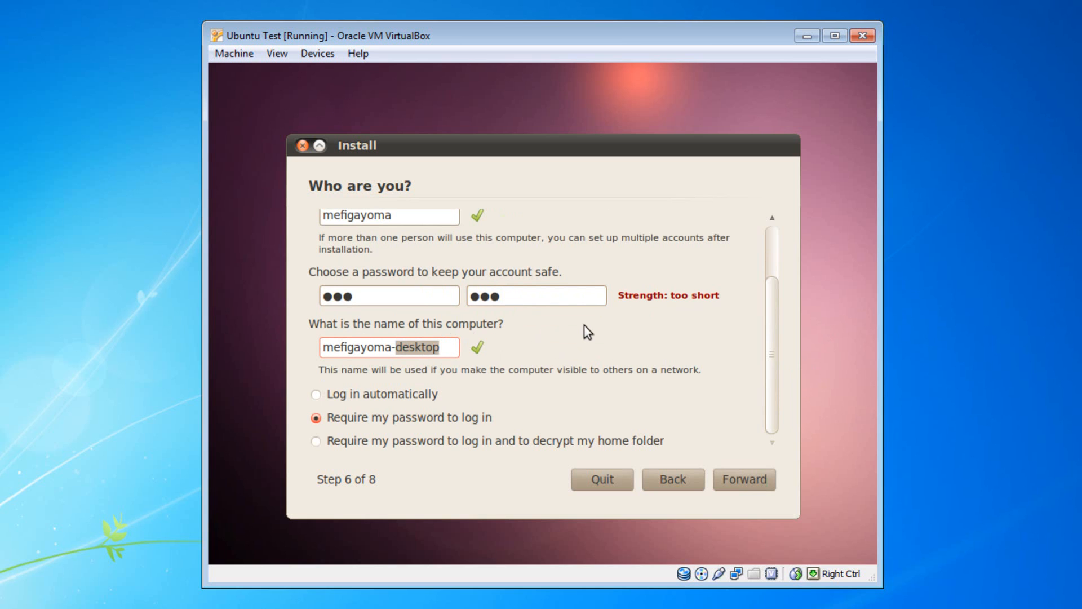
Step: Retype the computer name as the user's name followed by -U1004TV, replacing the invalid '=' with '-'
{"action": "key", "text": "BackSpace"}
{"action": "key", "text": "BackSpace"}
{"action": "key", "text": "BackSpace"}
{"action": "key", "text": "BackSpace"}
{"action": "key", "text": "BackSpace"}
{"action": "key", "text": "BackSpace"}
{"action": "key", "text": "BackSpace"}
{"action": "key", "text": "BackSpace"}
{"action": "key", "text": "BackSpace"}
{"action": "key", "text": "BackSpace"}
{"action": "key", "text": "BackSpace"}
{"action": "key", "text": "BackSpace"}
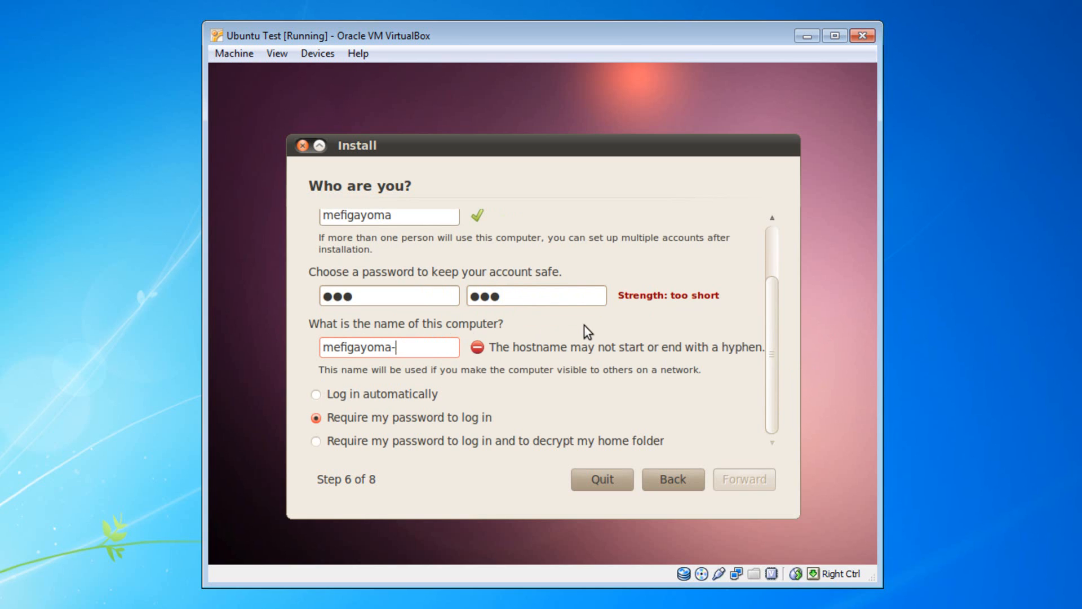
{"action": "type", "text": "M"}
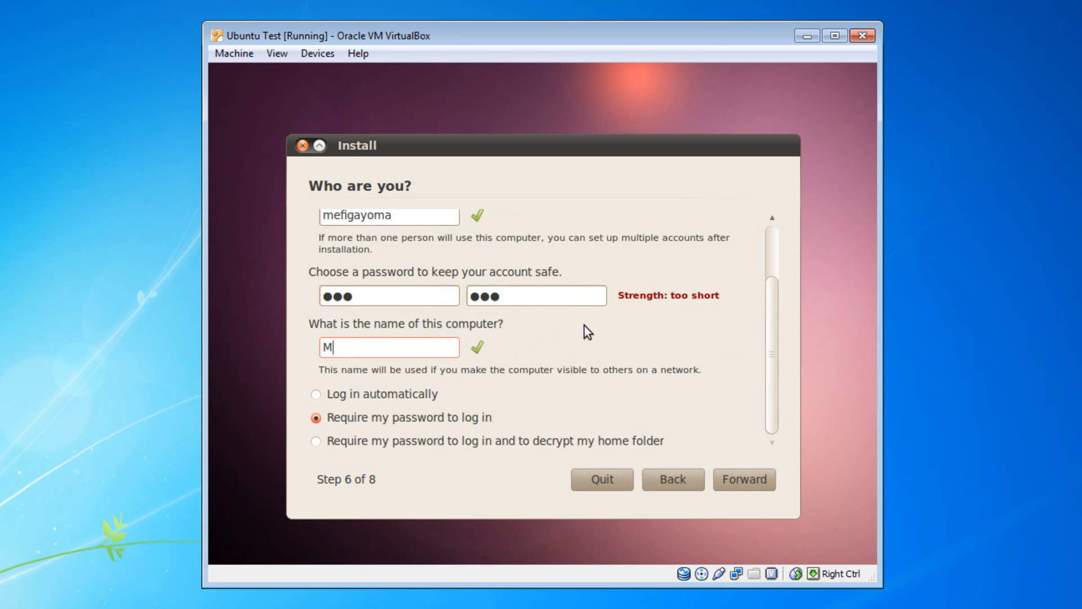
{"action": "type", "text": "eFigaYoma="}
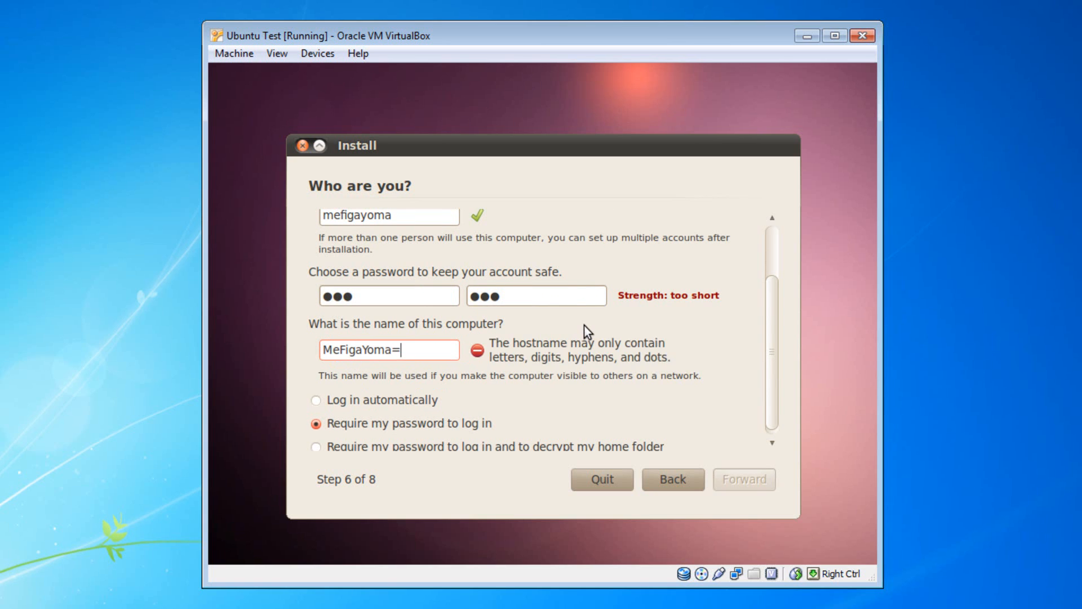
{"action": "key", "text": "BackSpace"}
{"action": "type", "text": "-"}
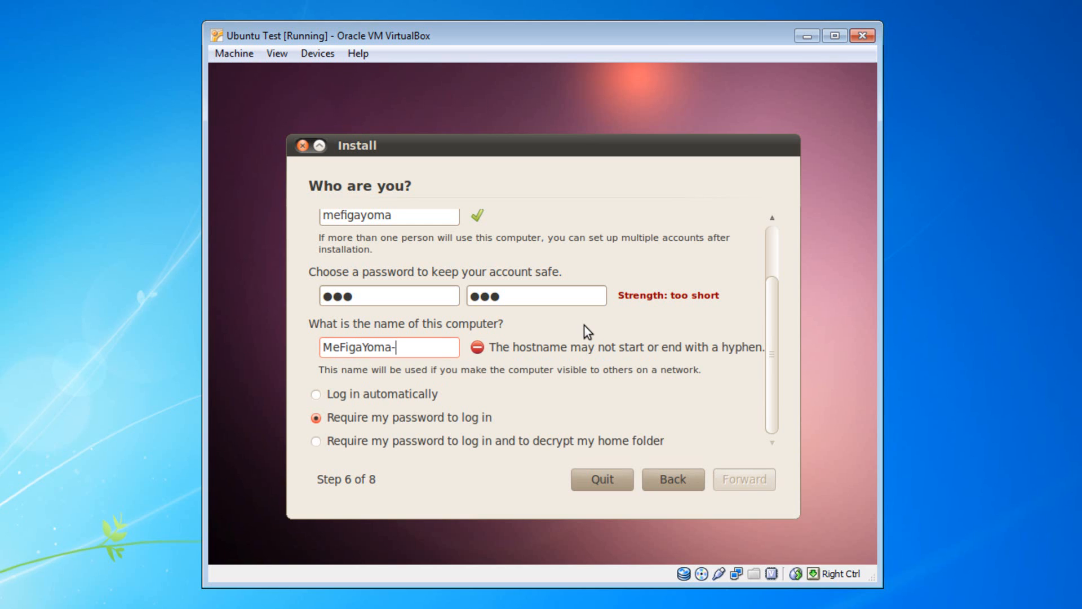
{"action": "type", "text": "U"}
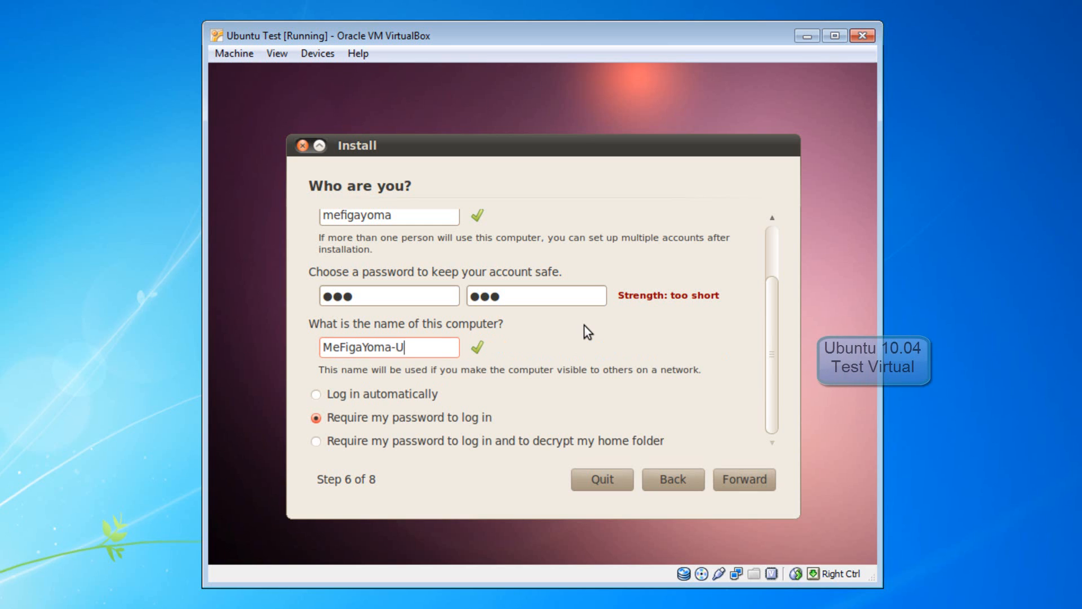
{"action": "type", "text": "10"}
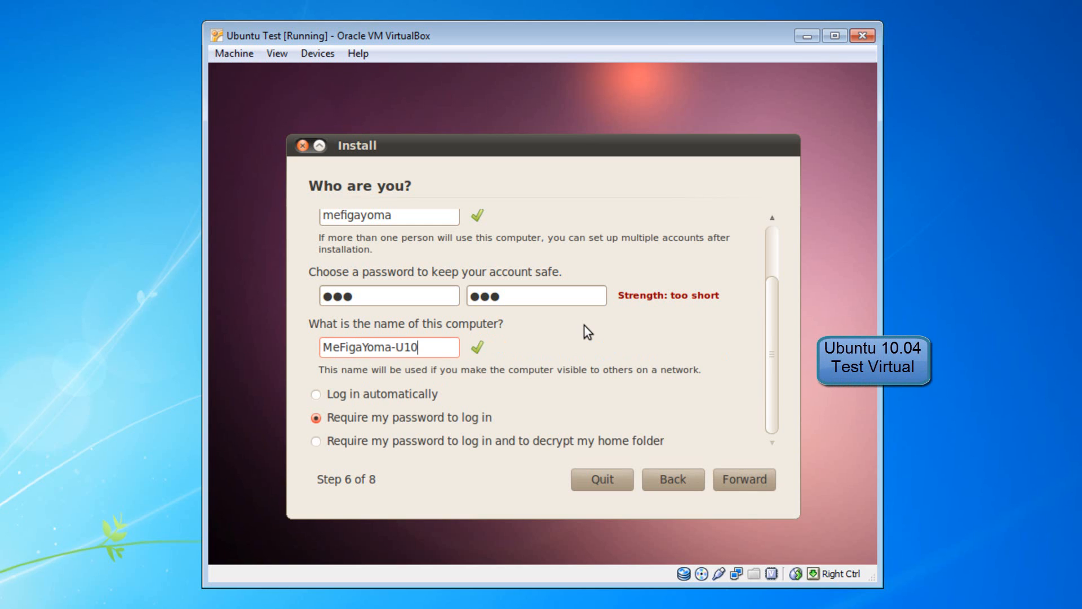
{"action": "type", "text": "04TV"}
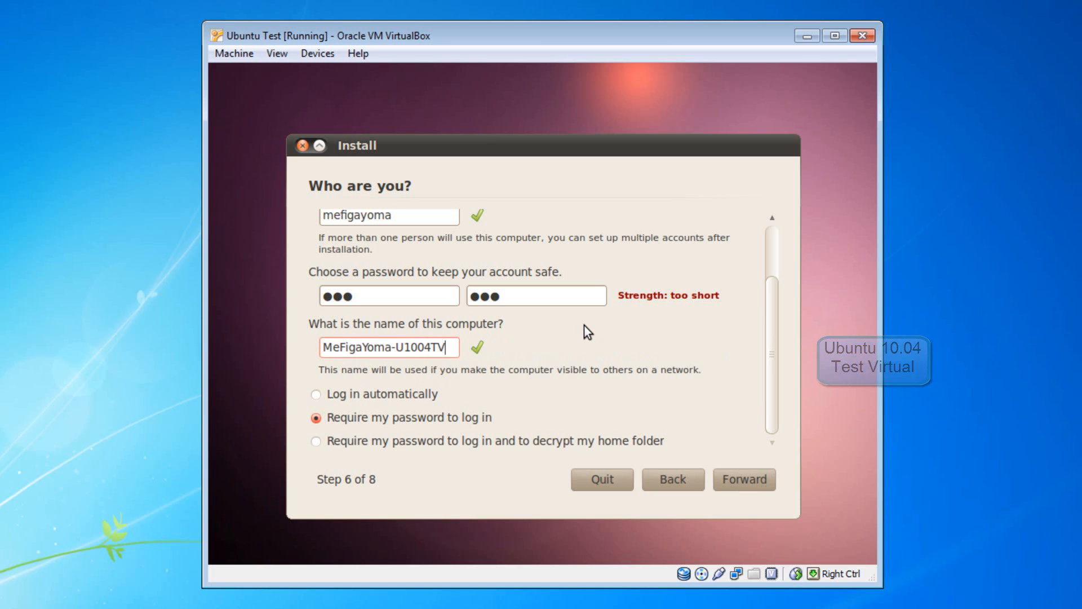
Step: Choose 'Log in automatically' for the account and advance to the Ready to install summary
{"action": "left_click", "coordinate": [317, 397]}
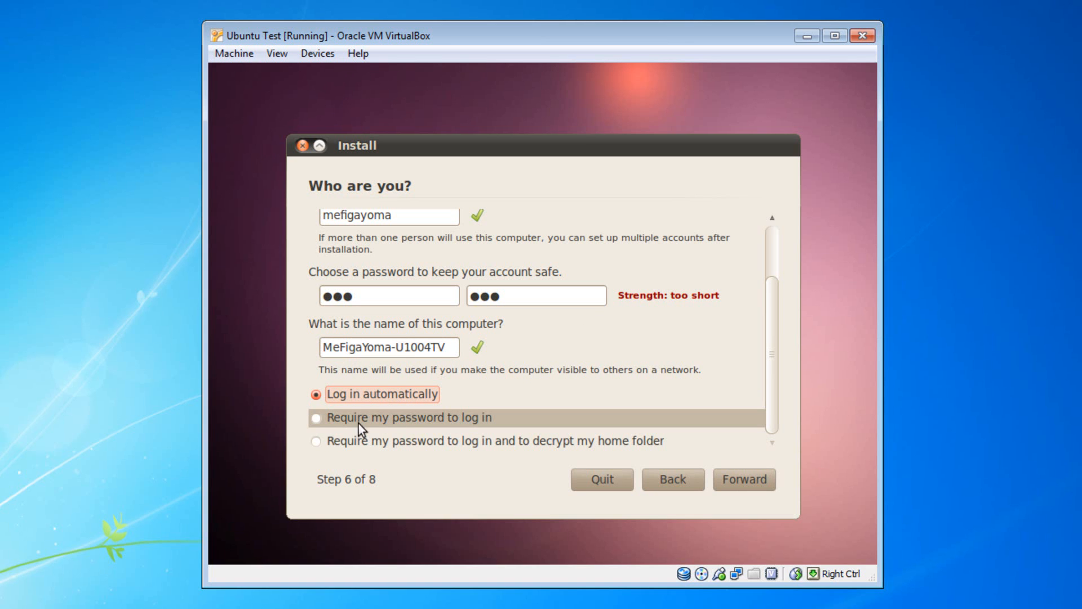
{"action": "left_click", "coordinate": [320, 417]}
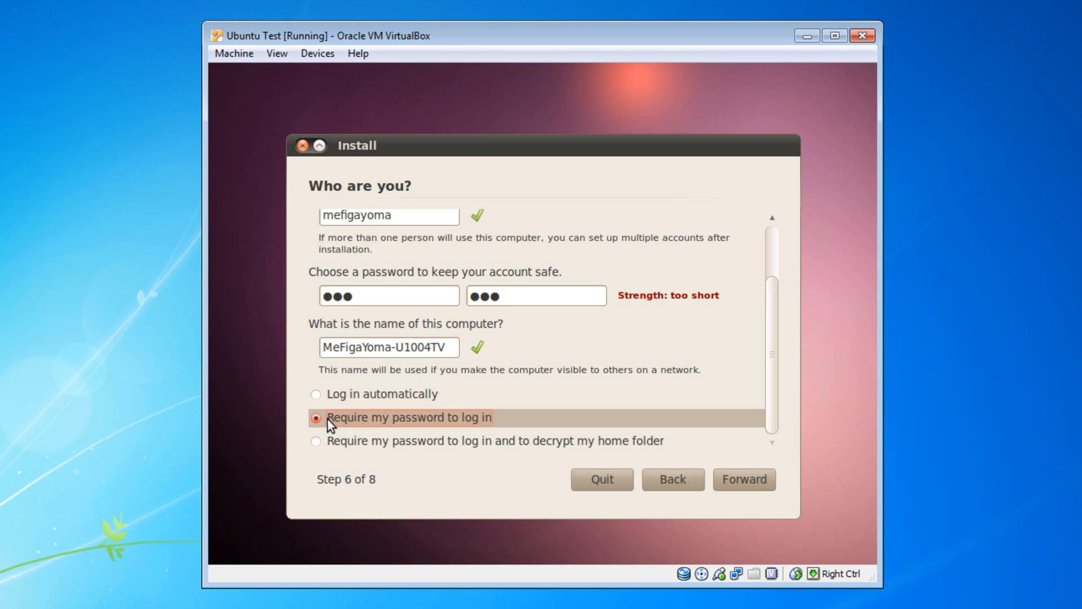
{"action": "left_click", "coordinate": [317, 396]}
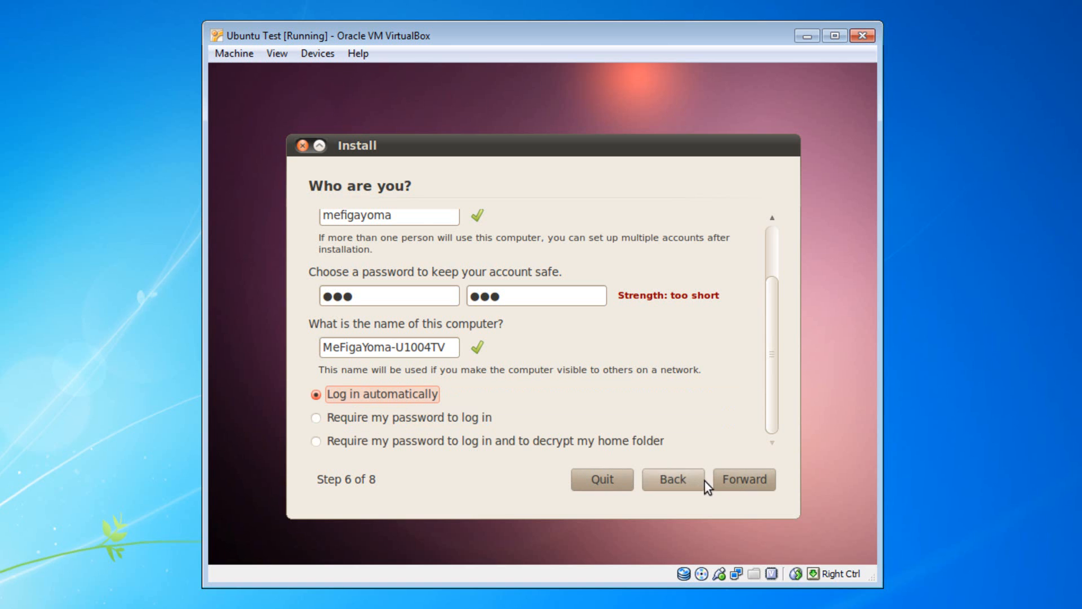
{"action": "left_click", "coordinate": [730, 485]}
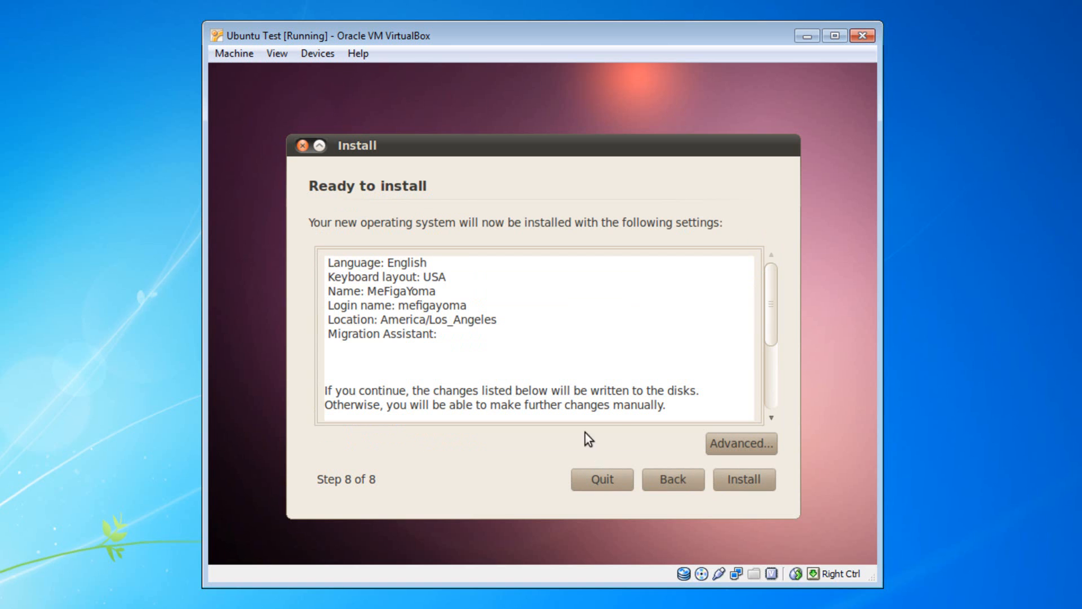
Step: Review the summary and begin installing Ubuntu with these settings
{"action": "mouse_move", "coordinate": [773, 305]}
{"action": "left_mouse_down"}
{"action": "mouse_move", "coordinate": [772, 394]}
{"action": "mouse_move", "coordinate": [777, 287]}
{"action": "left_mouse_up"}
{"action": "left_click", "coordinate": [741, 486]}
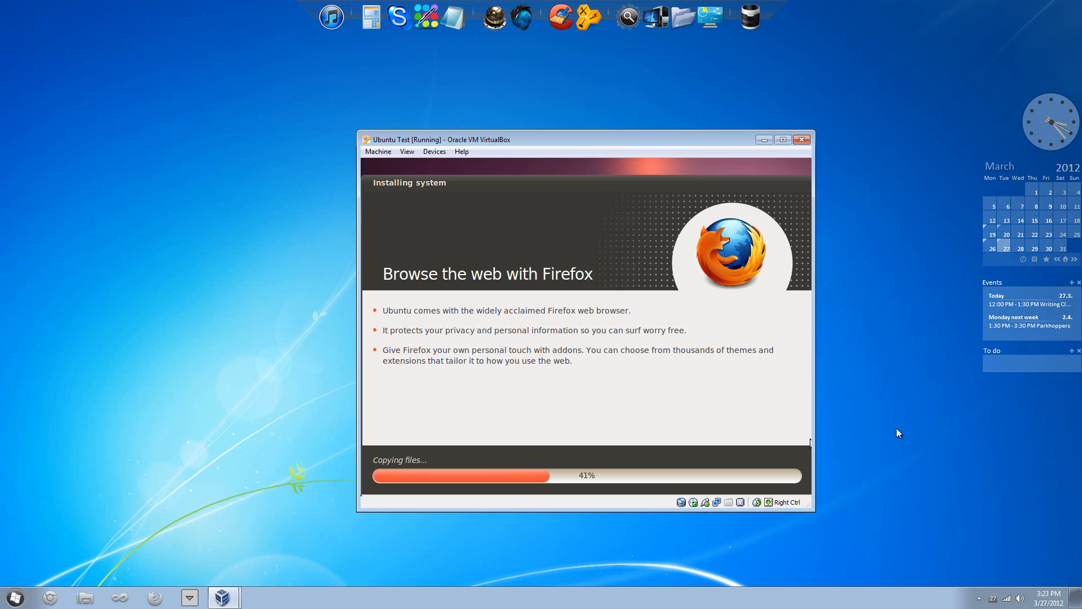
Step: Wait while the installer keeps copying files
{"action": "left_click", "coordinate": [861, 429]}
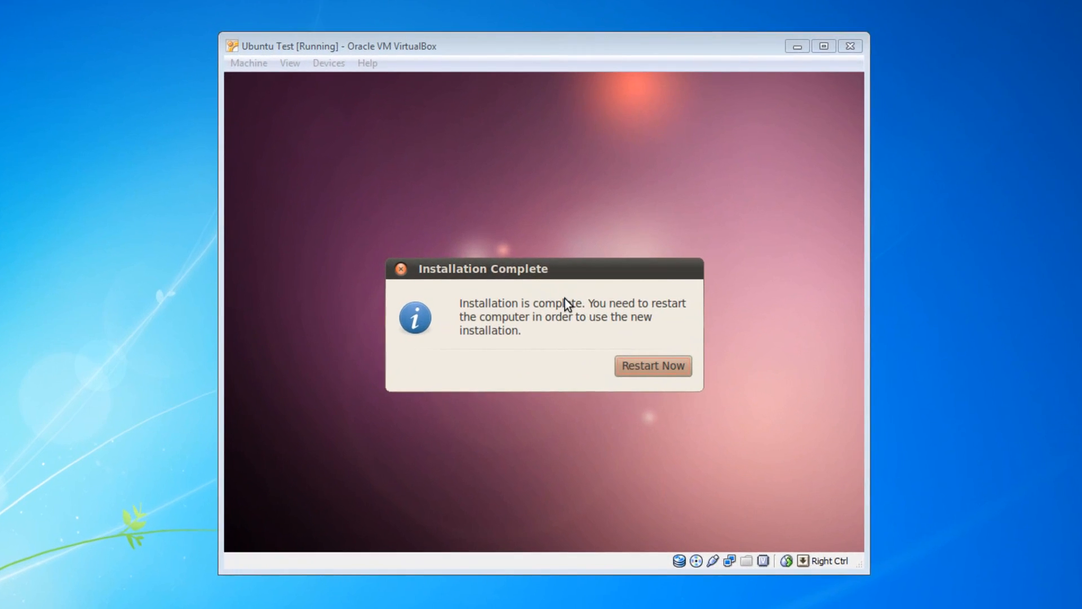
Step: Restart the virtual machine from the Installation Complete dialog
{"action": "mouse_move", "coordinate": [556, 274]}
{"action": "left_mouse_down"}
{"action": "mouse_move", "coordinate": [549, 241]}
{"action": "mouse_move", "coordinate": [588, 216]}
{"action": "mouse_move", "coordinate": [567, 272]}
{"action": "left_mouse_up"}
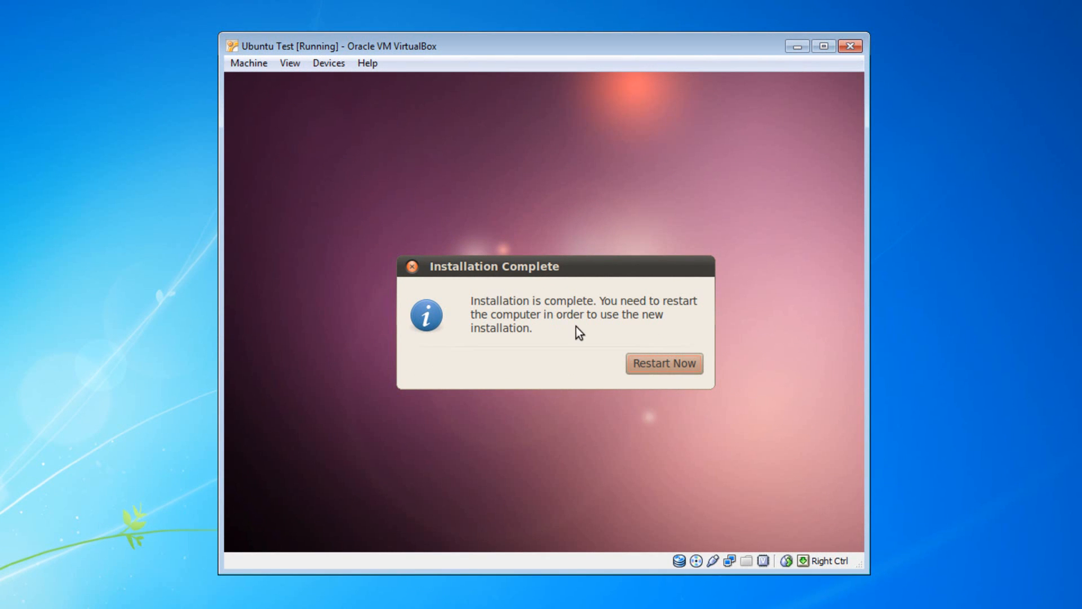
{"action": "left_click", "coordinate": [645, 363]}
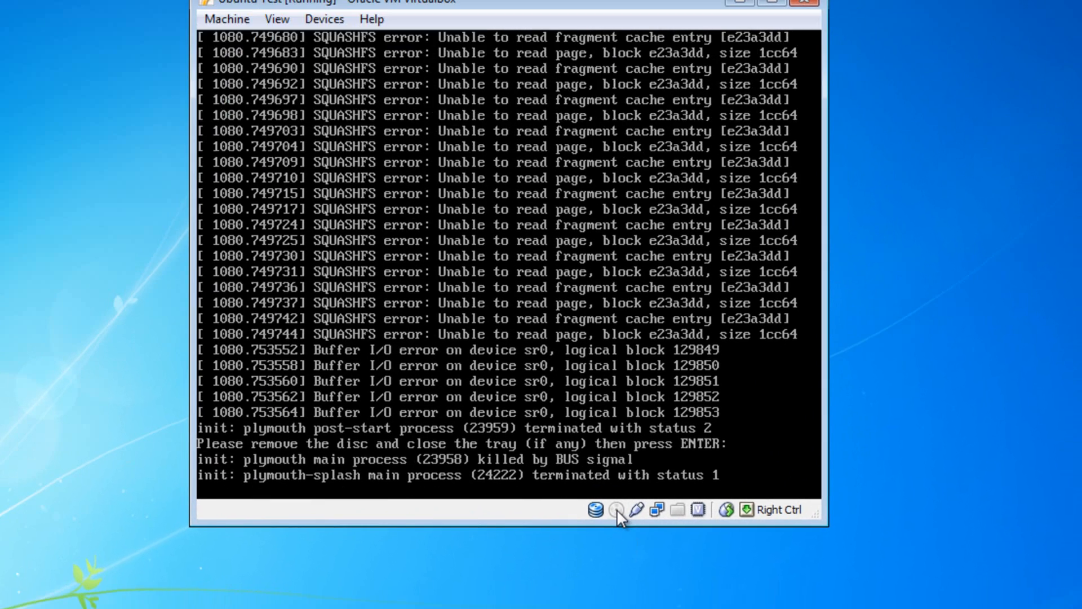
Step: Check the loaded virtual discs, confirm the remove-disc prompt to reboot, and dismiss the VirtualBox notice
{"action": "left_click", "coordinate": [658, 540]}
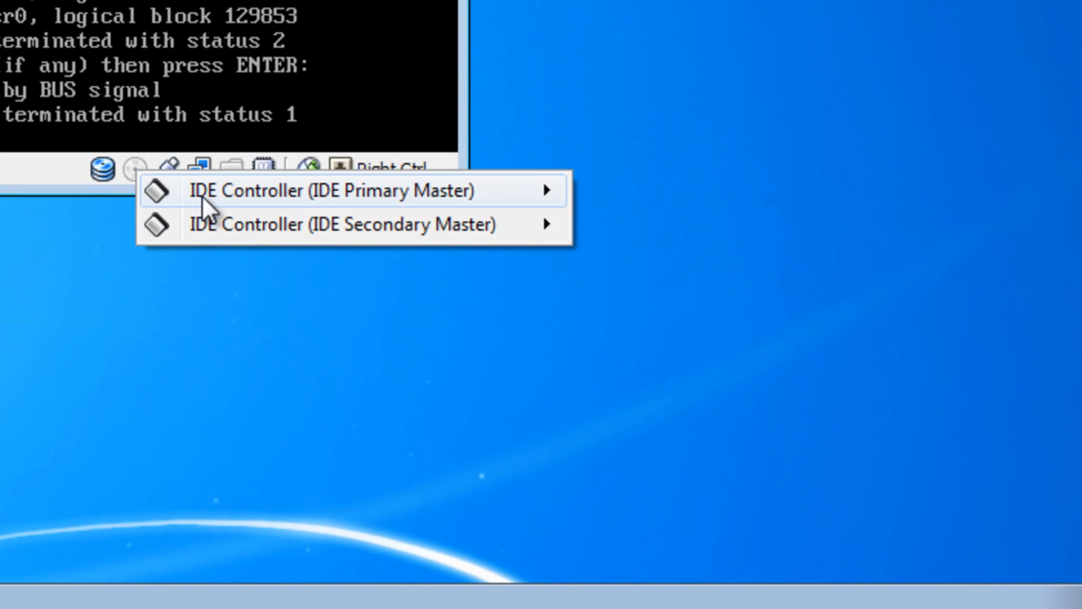
{"action": "mouse_move", "coordinate": [698, 559]}
{"action": "mouse_move", "coordinate": [237, 225]}
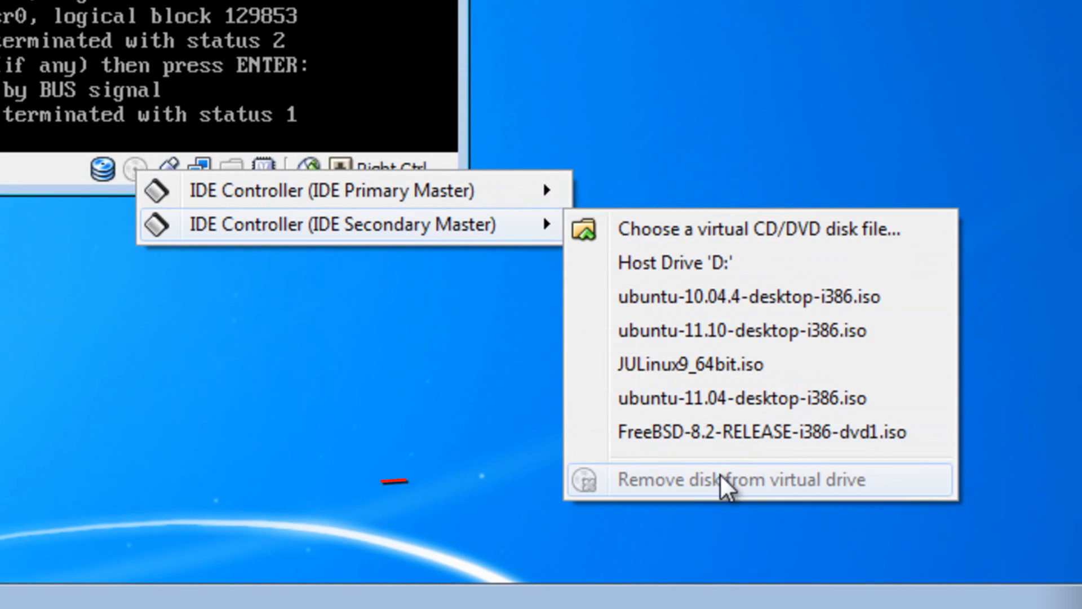
{"action": "mouse_move", "coordinate": [451, 191]}
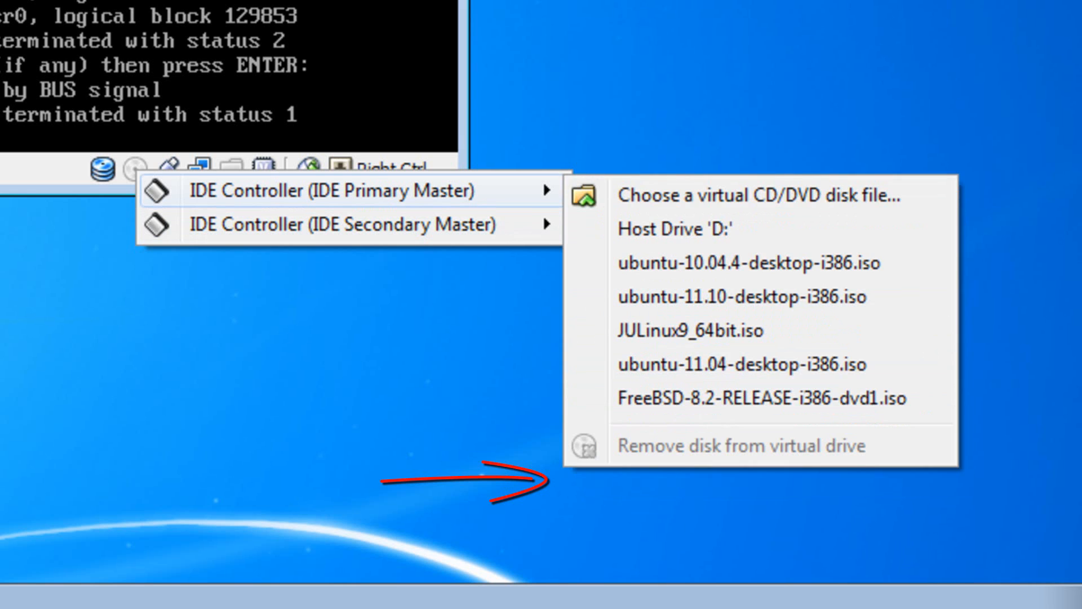
{"action": "key", "text": "Escape"}
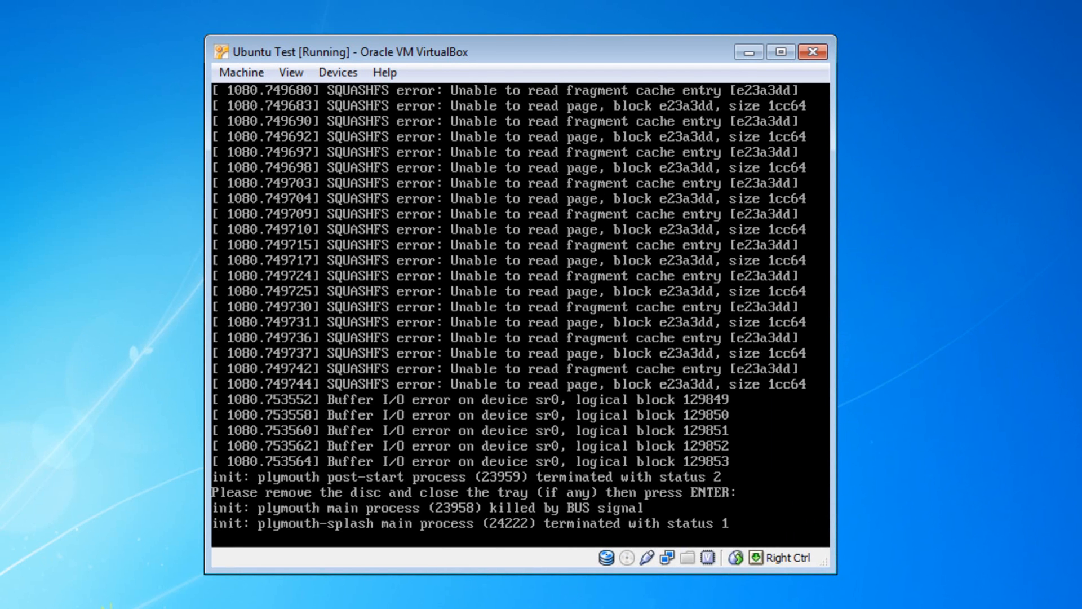
{"action": "key", "text": "Return"}
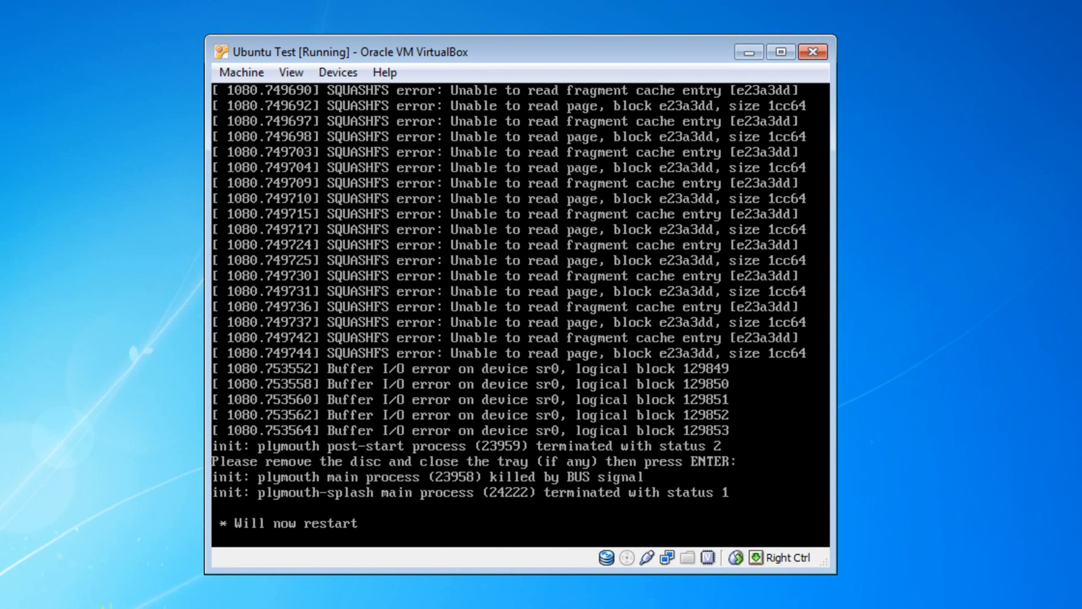
{"action": "left_click", "coordinate": [517, 427]}
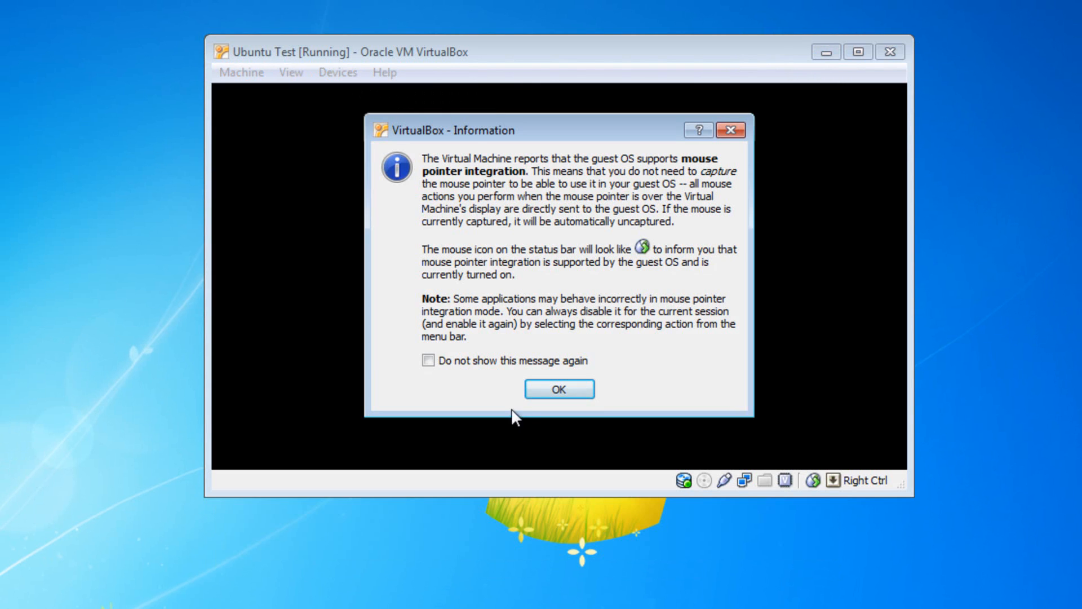
Step: Dismiss the mouse pointer integration notice so Ubuntu boots to the auto-logged-in GNOME desktop
{"action": "left_click", "coordinate": [531, 392]}
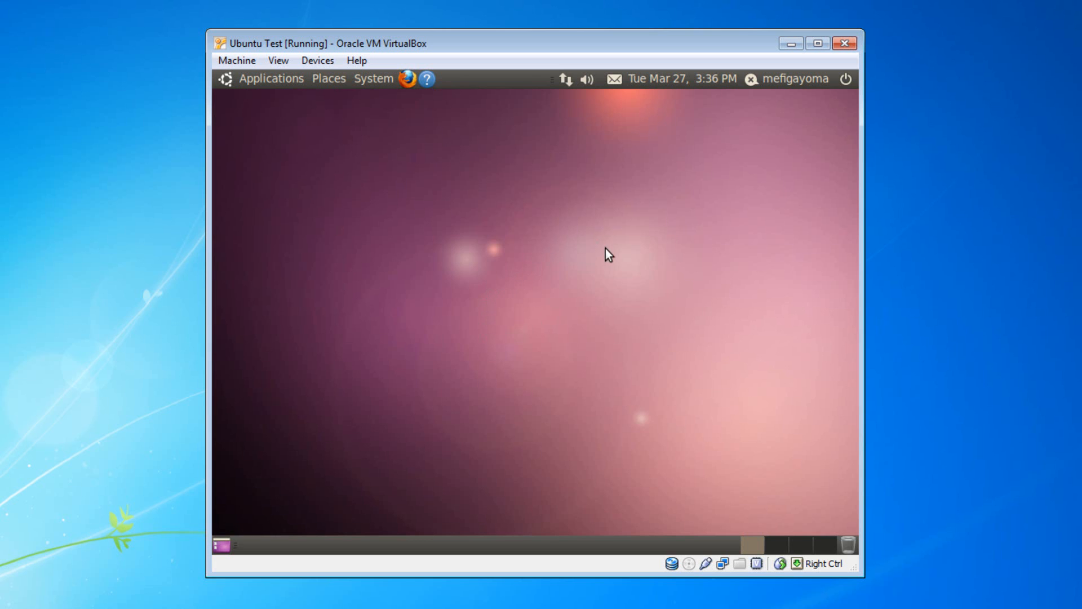
{"action": "left_click_drag", "start_coordinate": [614, 237], "coordinate": [678, 255]}
{"action": "mouse_move", "coordinate": [610, 229]}
{"action": "left_mouse_down"}
{"action": "mouse_move", "coordinate": [404, 285]}
{"action": "mouse_move", "coordinate": [395, 308]}
{"action": "mouse_move", "coordinate": [550, 229]}
{"action": "mouse_move", "coordinate": [616, 235]}
{"action": "left_mouse_up"}
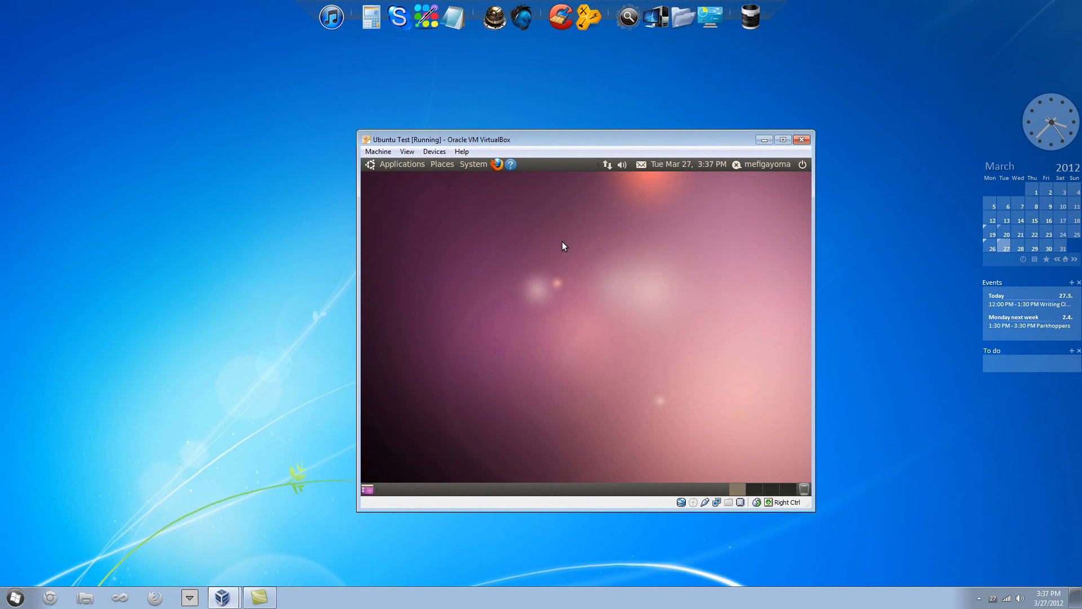
{"action": "mouse_move", "coordinate": [558, 240]}
{"action": "left_mouse_down"}
{"action": "mouse_move", "coordinate": [520, 340]}
{"action": "mouse_move", "coordinate": [593, 238]}
{"action": "mouse_move", "coordinate": [573, 232]}
{"action": "left_mouse_up"}
{"action": "left_click", "coordinate": [412, 151]}
{"action": "left_click", "coordinate": [411, 151]}
{"action": "left_click", "coordinate": [886, 363]}
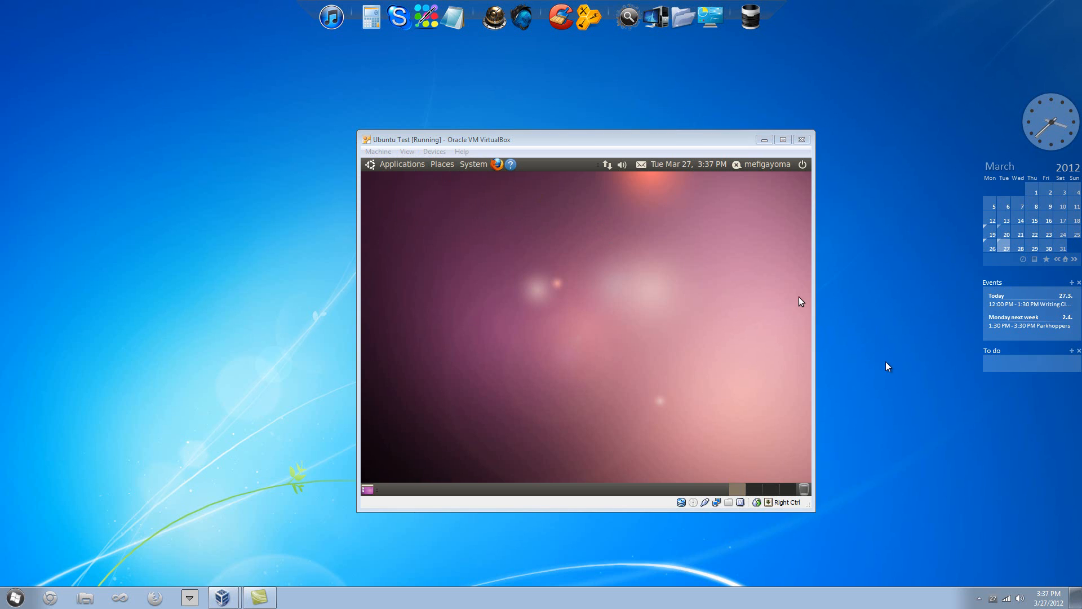